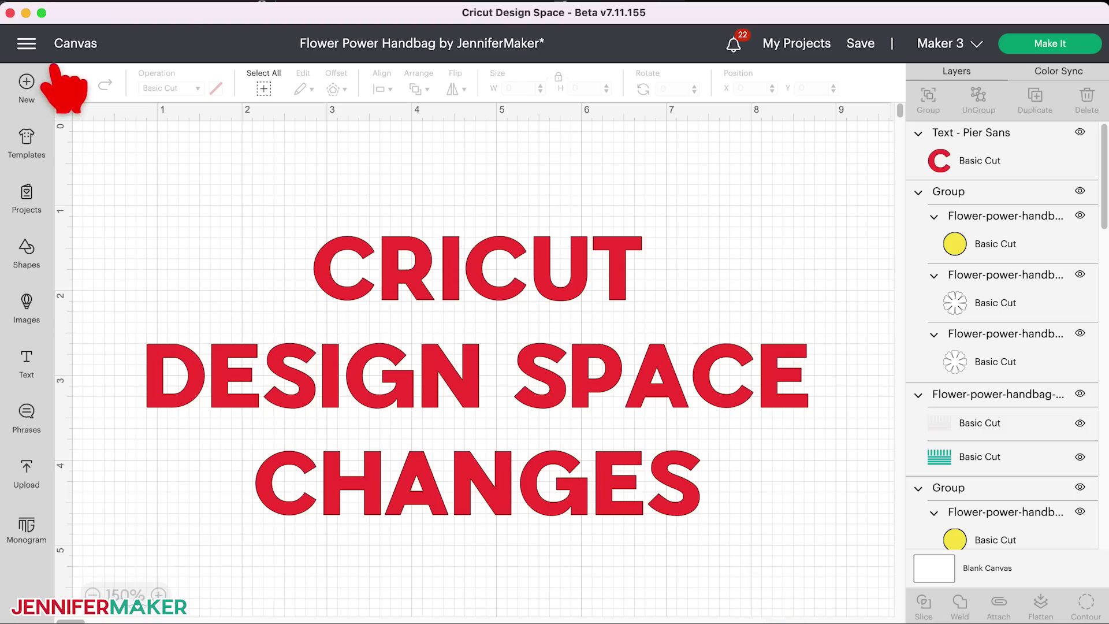
- Read the What's New release notes from the app menu, then close them
{"action": "left_click", "coordinate": [26, 43]}
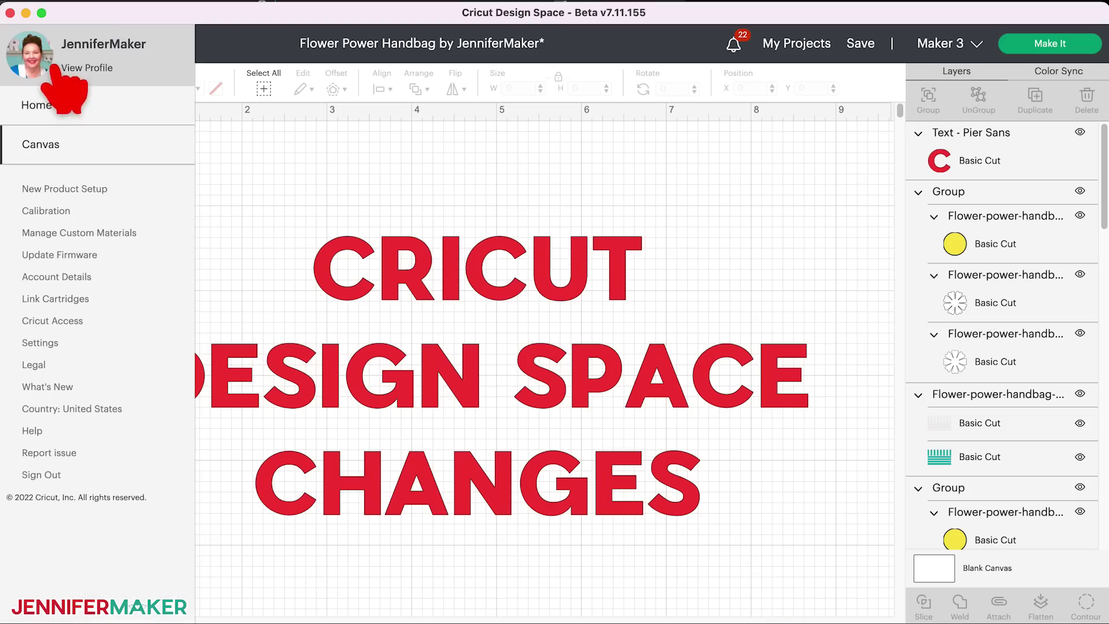
{"action": "left_click", "coordinate": [102, 386]}
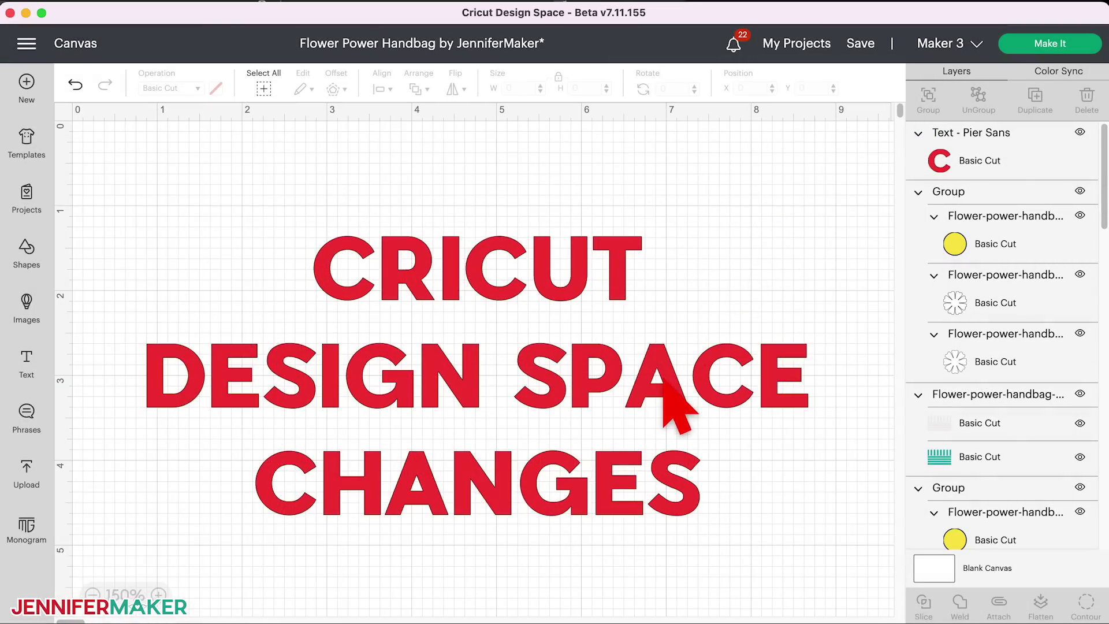
{"action": "left_click", "coordinate": [664, 387]}
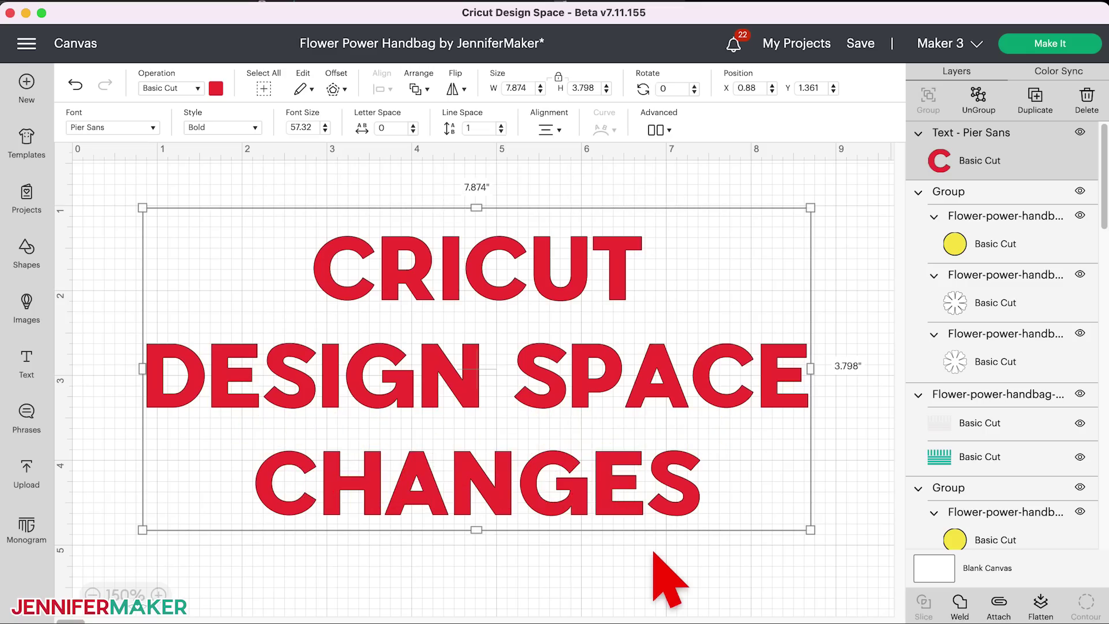
{"action": "left_click", "coordinate": [26, 43]}
{"action": "left_click", "coordinate": [89, 386]}
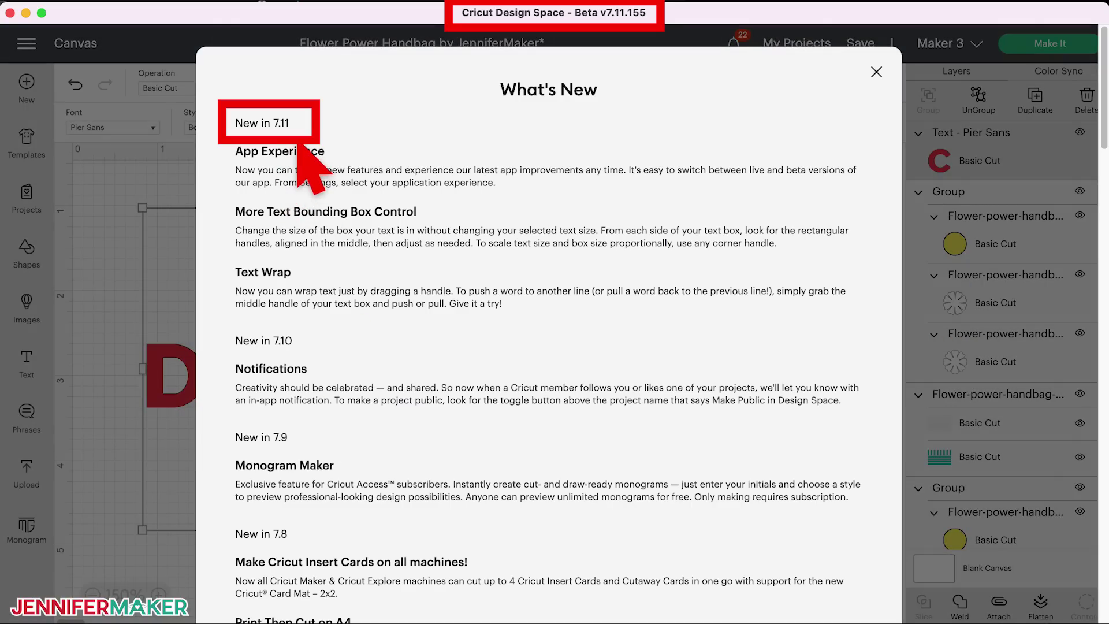
{"action": "left_click", "coordinate": [876, 72]}
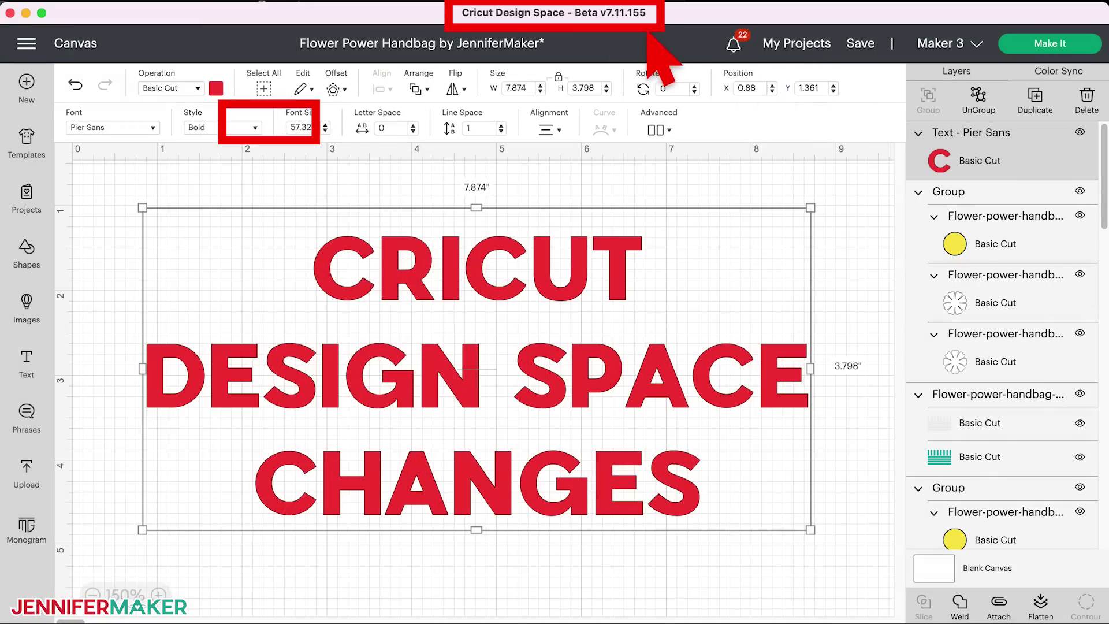
{"action": "left_click", "coordinate": [700, 601]}
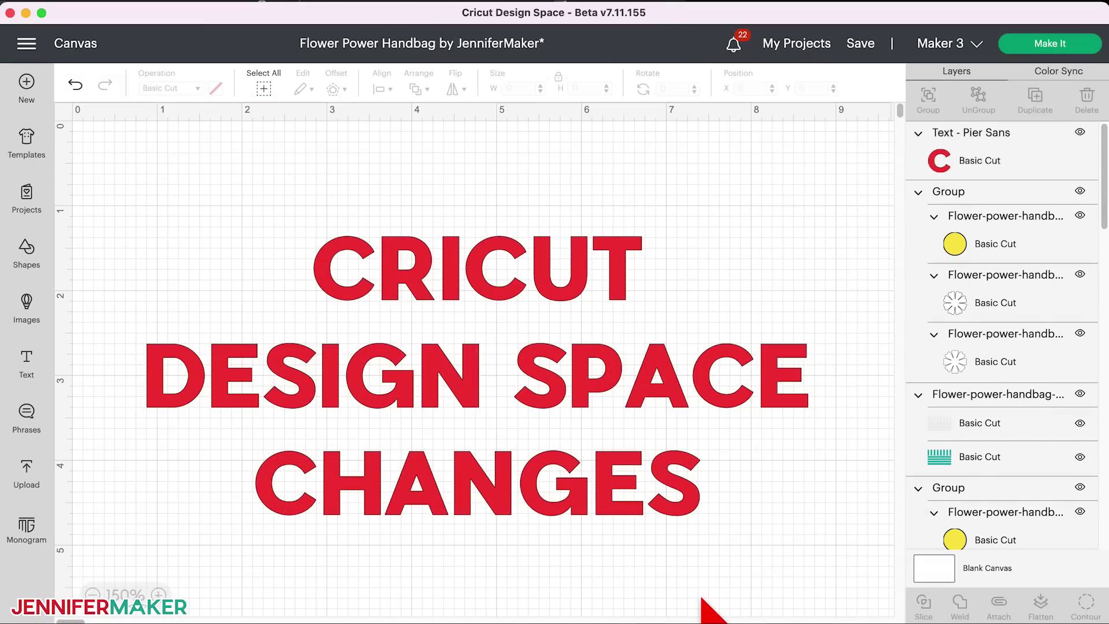
- Scroll to the handbag pocket and select the 1.501-inch flower group on the flap
{"action": "left_click", "coordinate": [661, 495]}
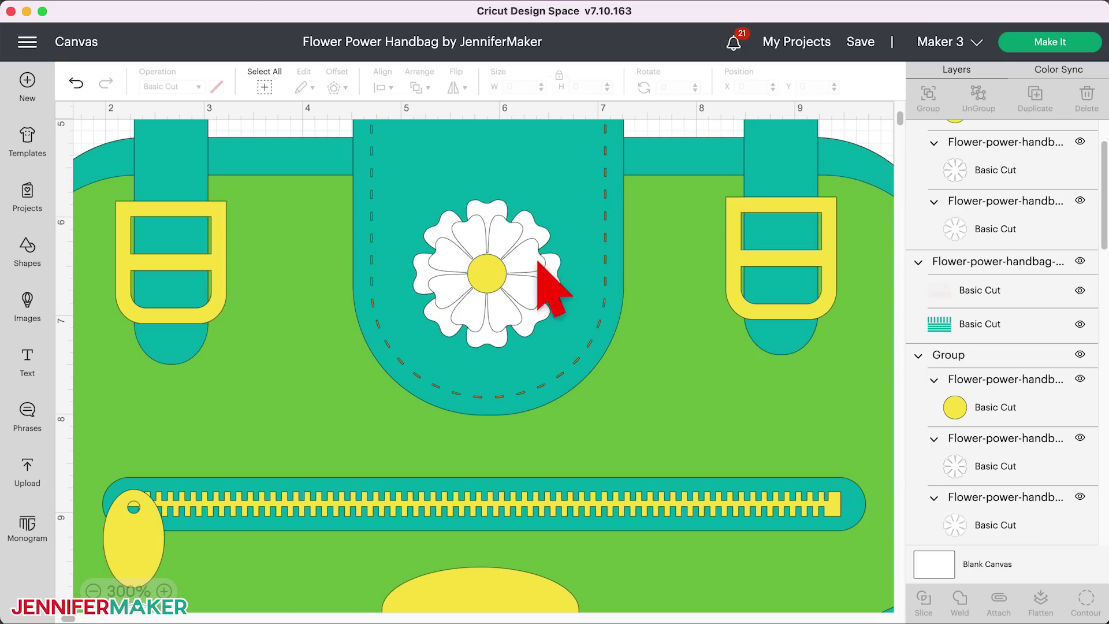
{"action": "left_click", "coordinate": [524, 278]}
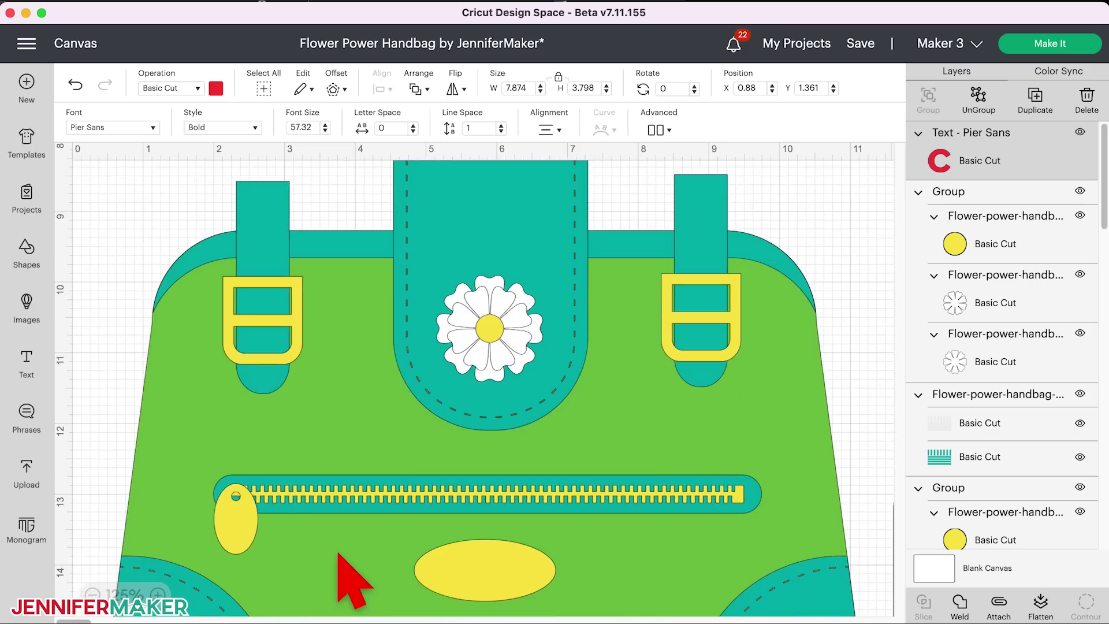
{"action": "scroll", "coordinate": [346, 508], "scroll_direction": "down", "scroll_amount": 2}
{"action": "scroll", "coordinate": [352, 580], "scroll_direction": "down", "scroll_amount": 3}
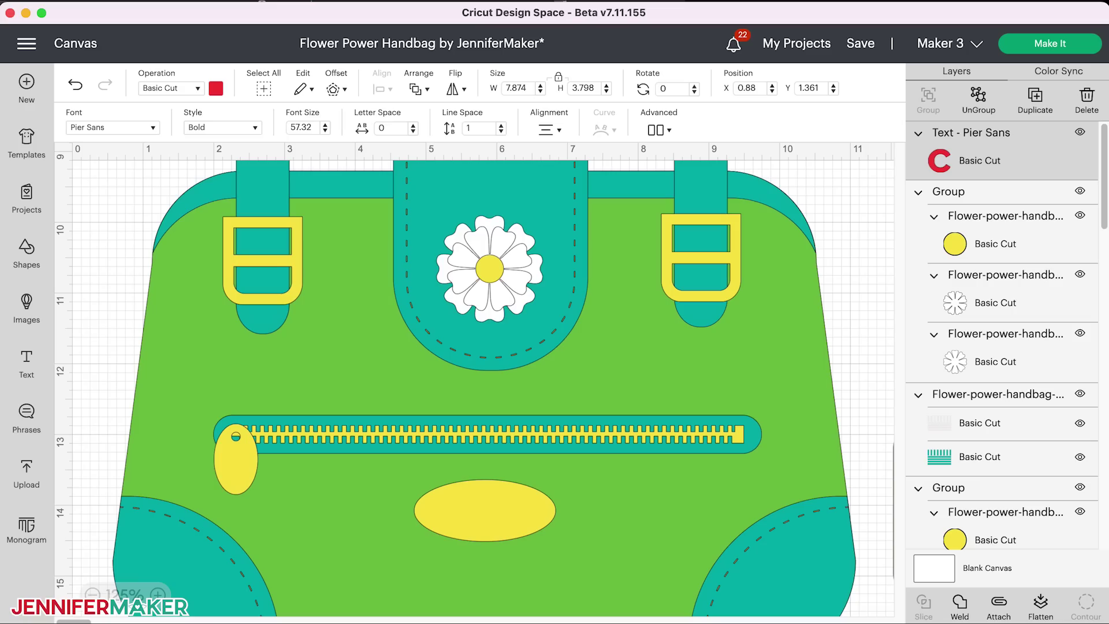
{"action": "scroll", "coordinate": [670, 594], "scroll_direction": "down", "scroll_amount": 3}
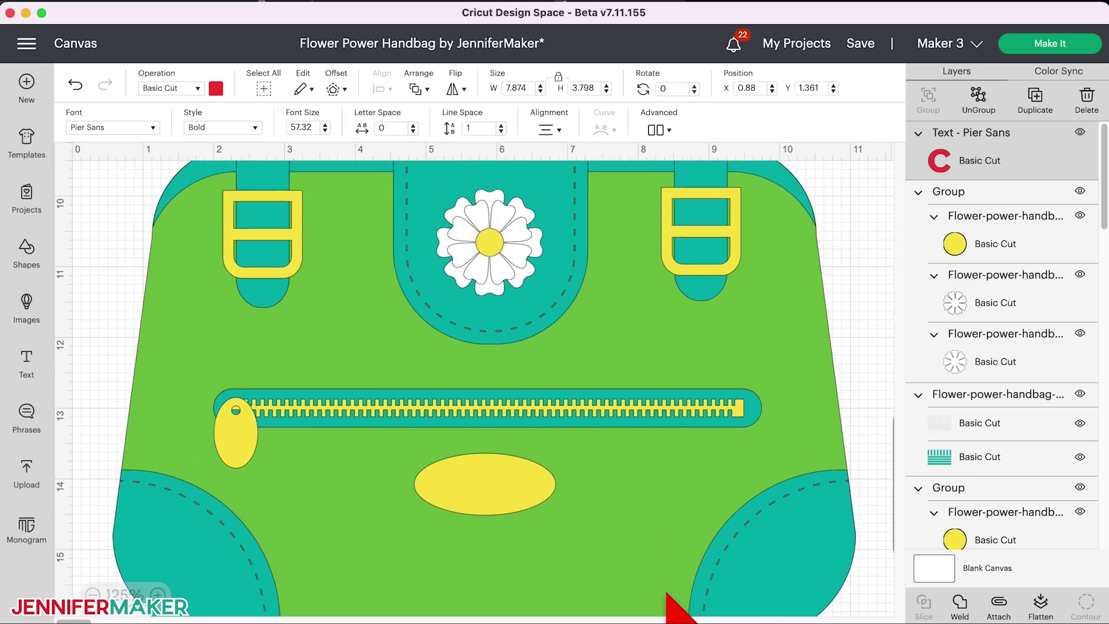
{"action": "scroll", "coordinate": [673, 603], "scroll_direction": "up", "scroll_amount": 3}
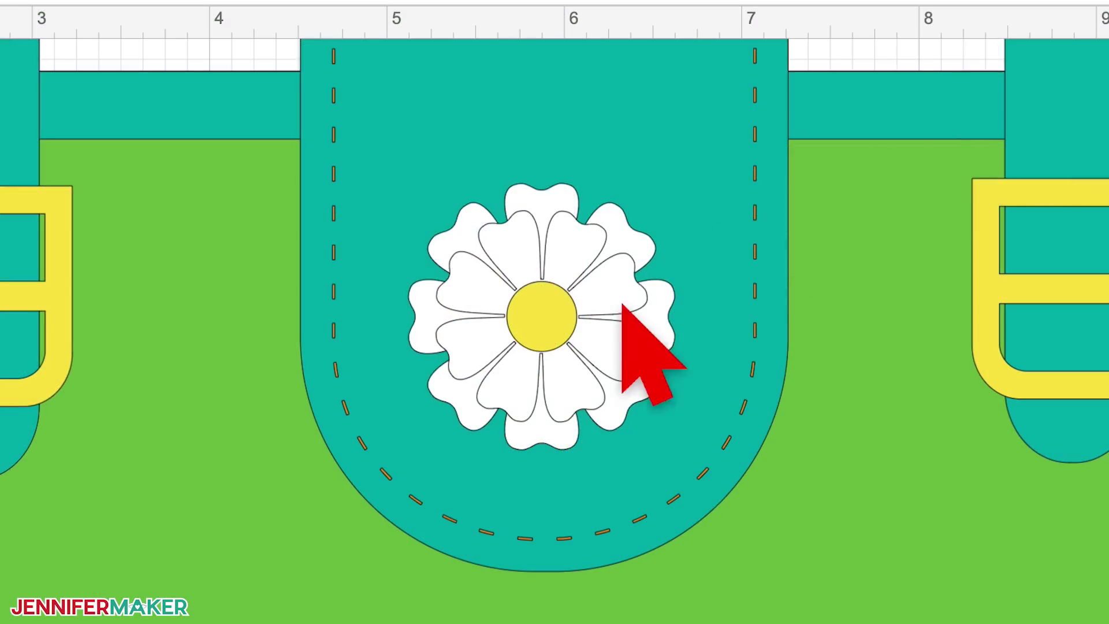
{"action": "left_click", "coordinate": [608, 321]}
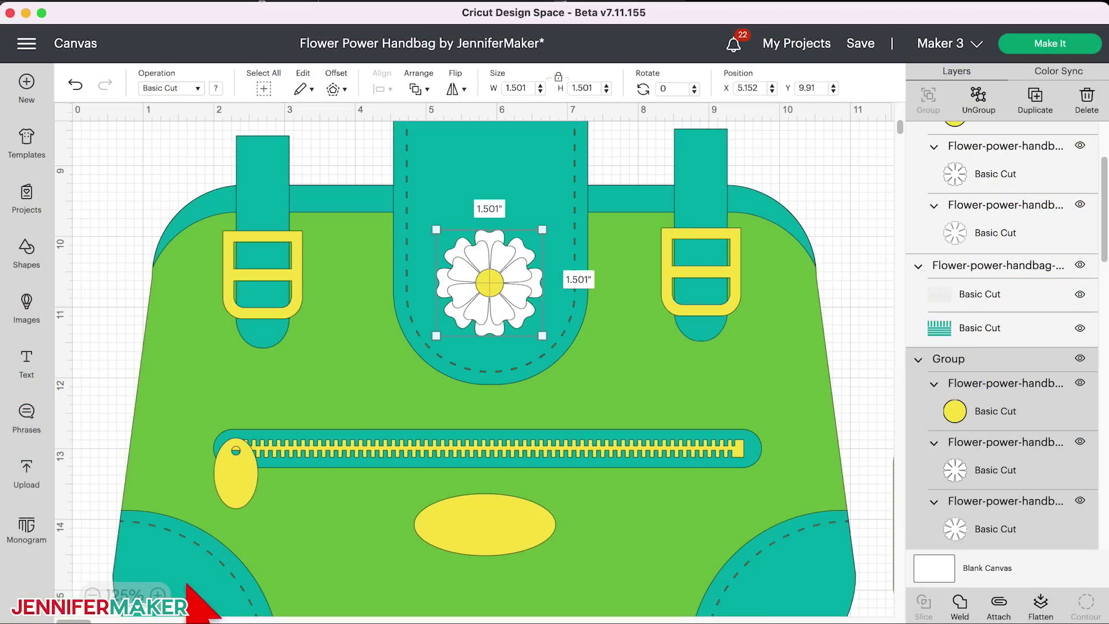
- Zoom in on the pocket and resize the flower to 1.616 x 1.617 inches
{"action": "scroll", "coordinate": [191, 610], "scroll_direction": "up", "scroll_amount": 2}
{"action": "scroll", "coordinate": [191, 610], "scroll_direction": "up", "scroll_amount": 2}
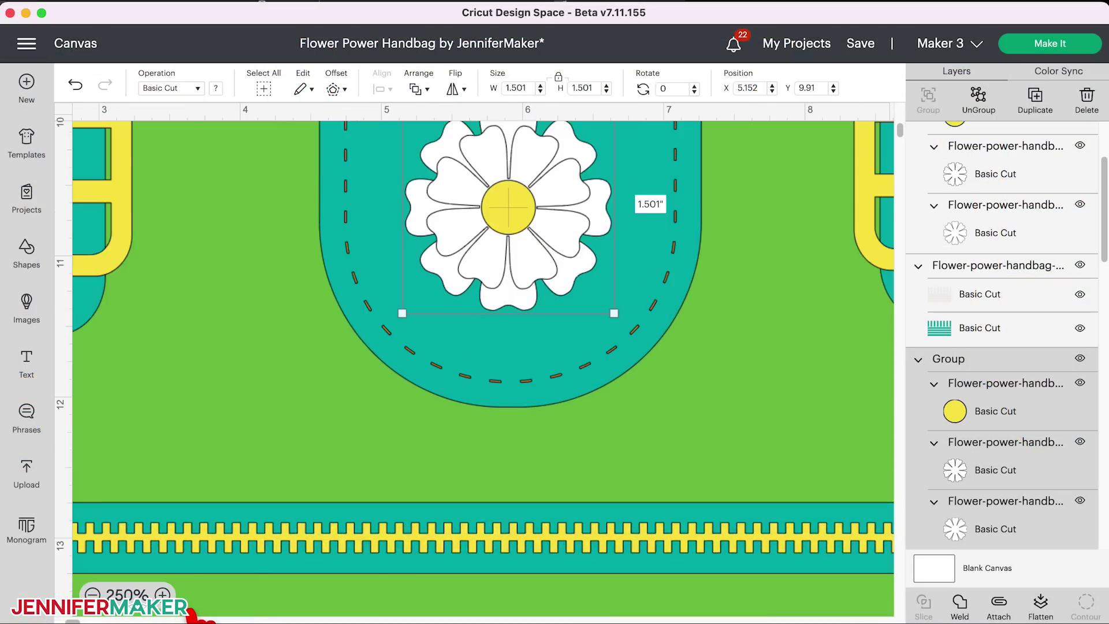
{"action": "scroll", "coordinate": [495, 445], "scroll_direction": "up", "scroll_amount": 1}
{"action": "scroll", "coordinate": [503, 416], "scroll_direction": "up", "scroll_amount": 3}
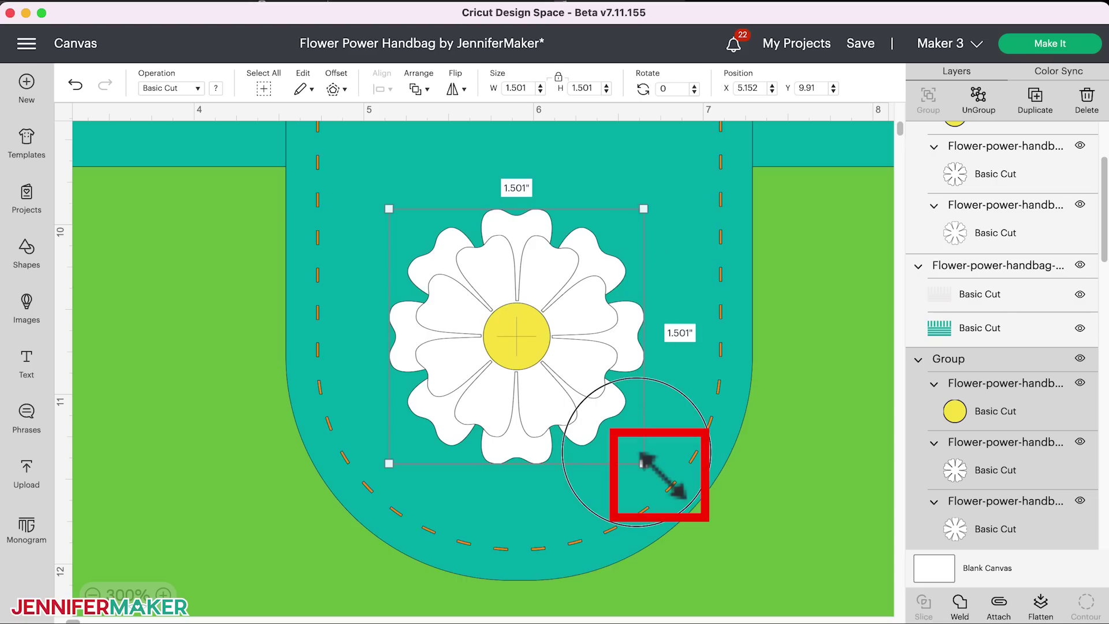
{"action": "left_click_drag", "start_coordinate": [643, 462], "coordinate": [631, 496]}
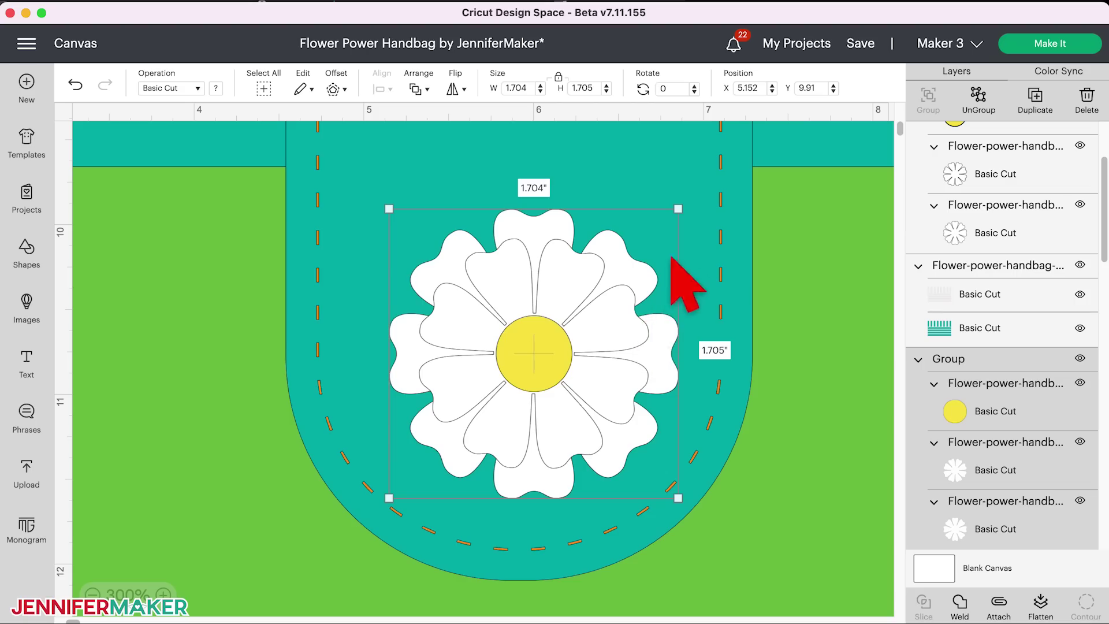
{"action": "left_click_drag", "start_coordinate": [678, 209], "coordinate": [636, 250]}
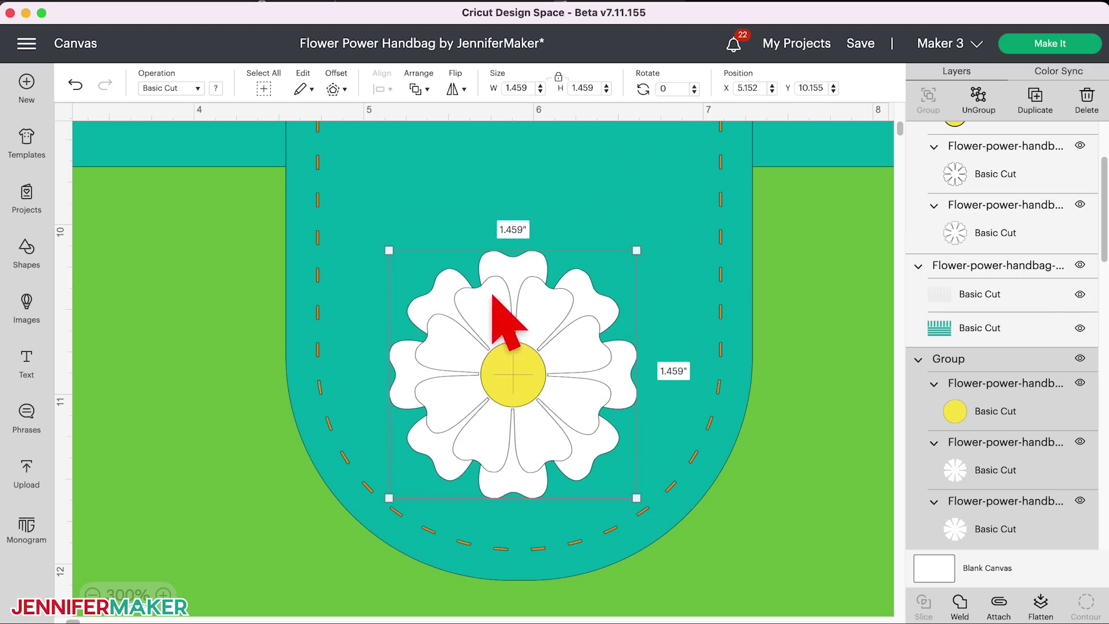
{"action": "left_click_drag", "start_coordinate": [388, 250], "coordinate": [349, 211]}
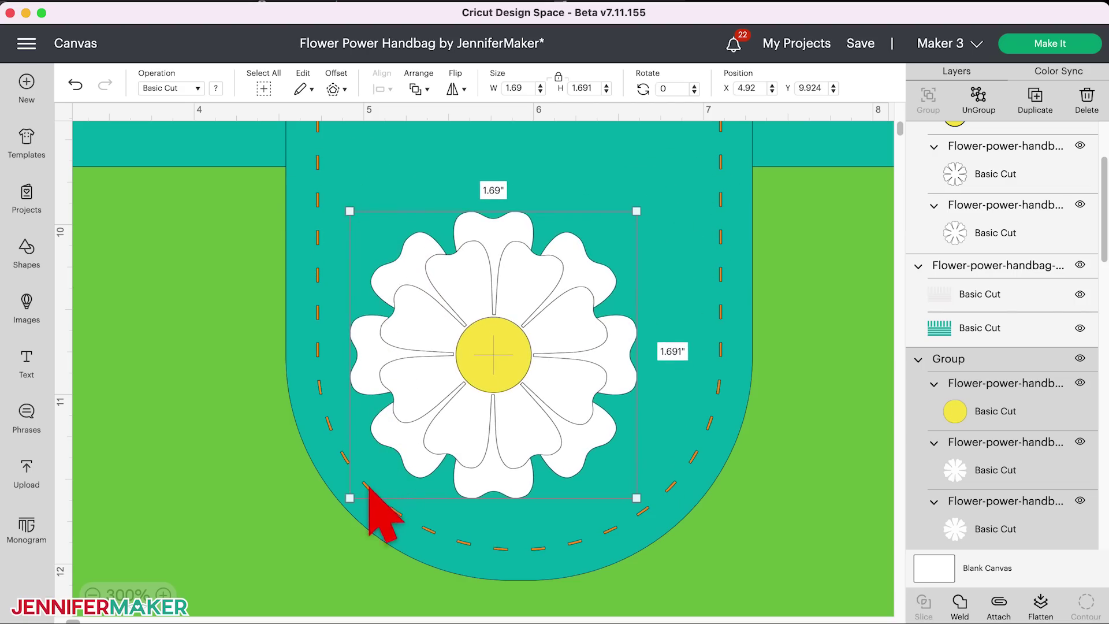
{"action": "left_click_drag", "start_coordinate": [379, 516], "coordinate": [410, 484]}
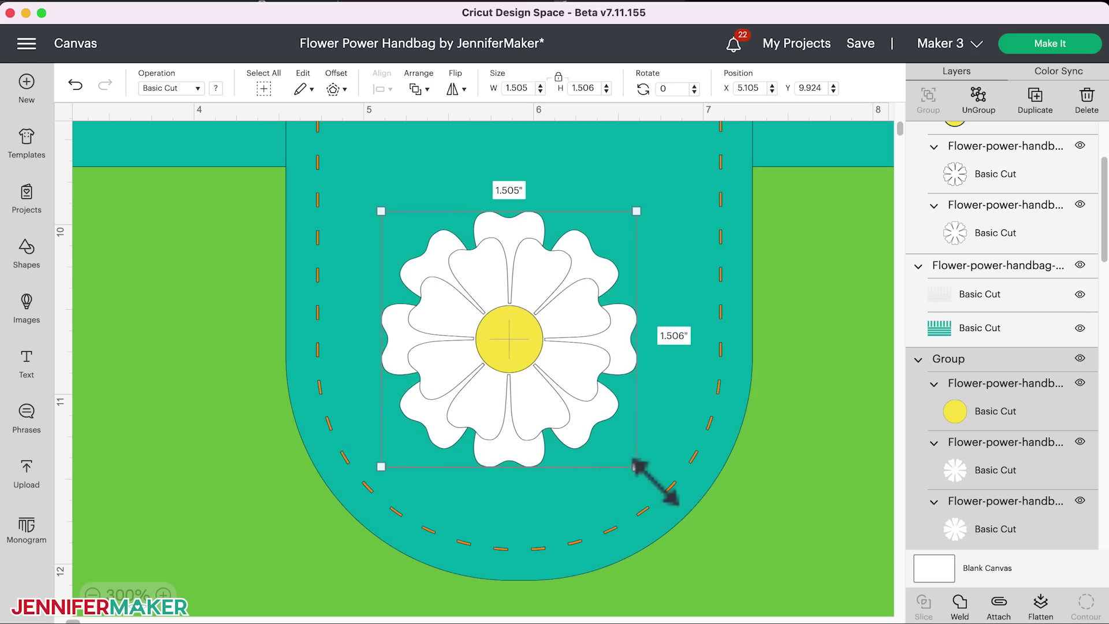
{"action": "left_click_drag", "start_coordinate": [638, 469], "coordinate": [664, 497]}
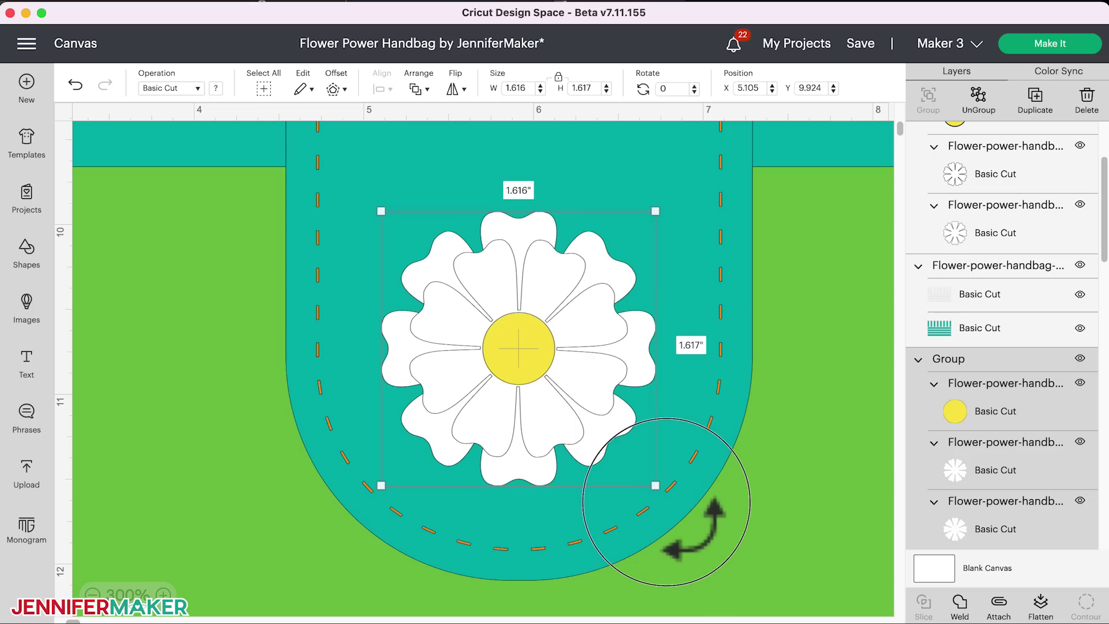
- Tilt the pocket flower to 0.98° and resize it to 1.57 x 1.57 inches
{"action": "left_click_drag", "start_coordinate": [666, 501], "coordinate": [640, 509]}
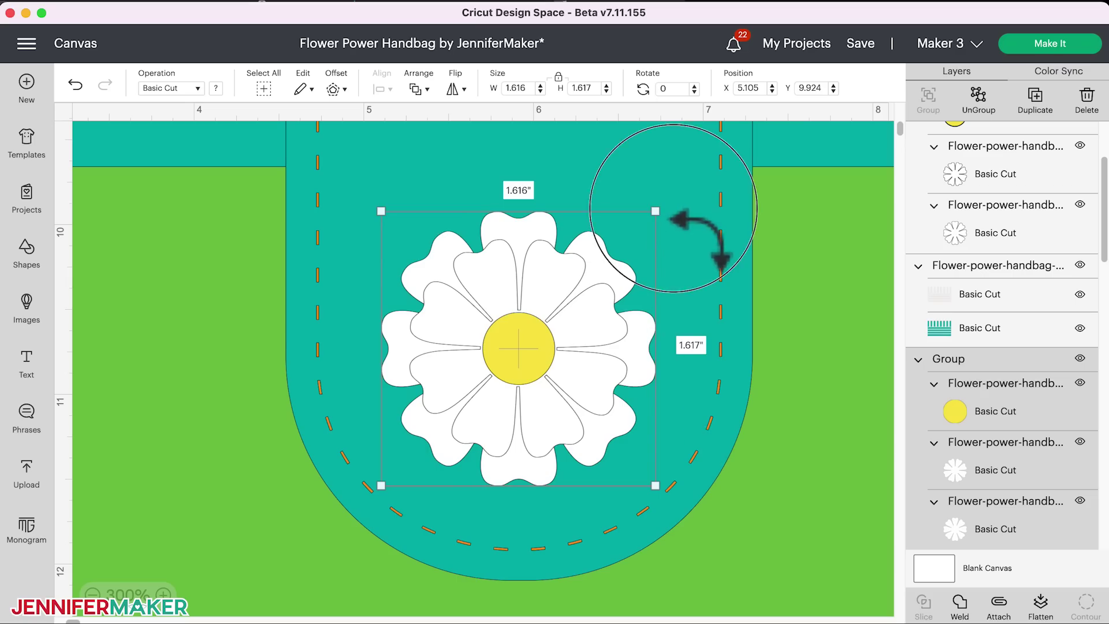
{"action": "left_click_drag", "start_coordinate": [716, 237], "coordinate": [670, 266]}
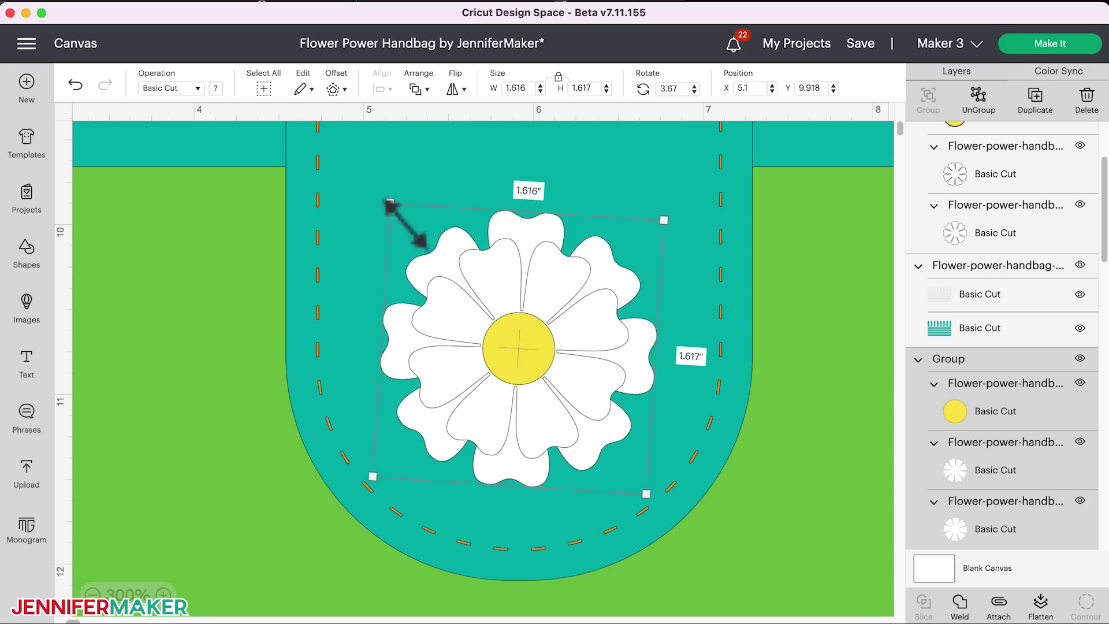
{"action": "left_click_drag", "start_coordinate": [366, 230], "coordinate": [384, 245]}
{"action": "mouse_move", "coordinate": [383, 487]}
{"action": "left_mouse_down"}
{"action": "mouse_move", "coordinate": [368, 501]}
{"action": "mouse_move", "coordinate": [426, 436]}
{"action": "mouse_move", "coordinate": [387, 482]}
{"action": "left_mouse_up"}
{"action": "left_click_drag", "start_coordinate": [392, 520], "coordinate": [439, 462]}
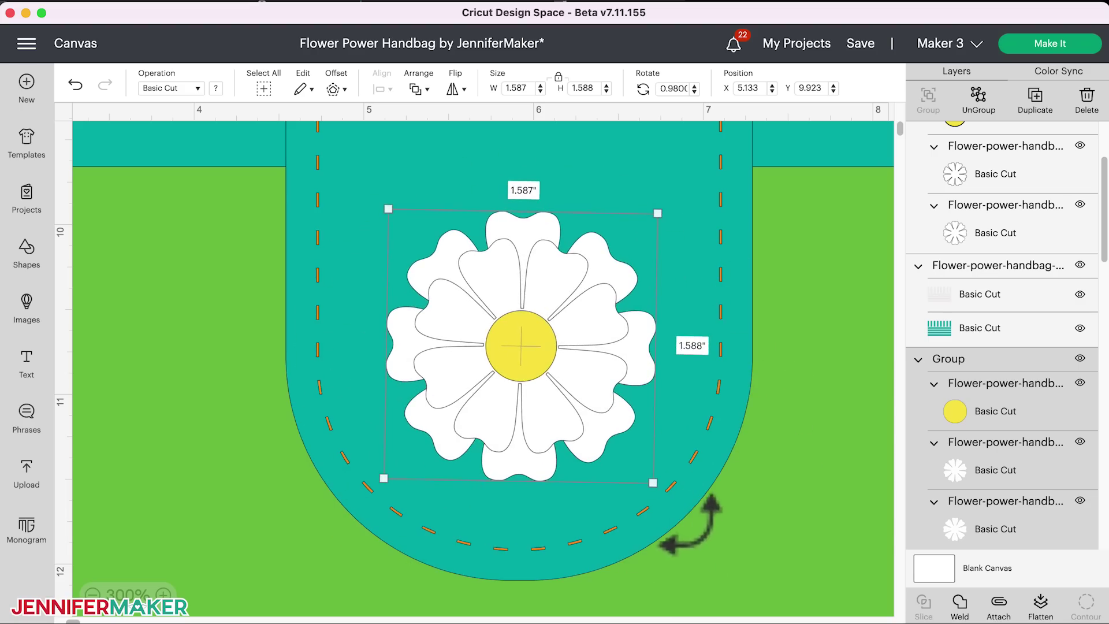
{"action": "mouse_move", "coordinate": [653, 484]}
{"action": "left_mouse_down"}
{"action": "mouse_move", "coordinate": [586, 410]}
{"action": "mouse_move", "coordinate": [668, 498]}
{"action": "left_mouse_up"}
{"action": "left_click_drag", "start_coordinate": [674, 214], "coordinate": [654, 232]}
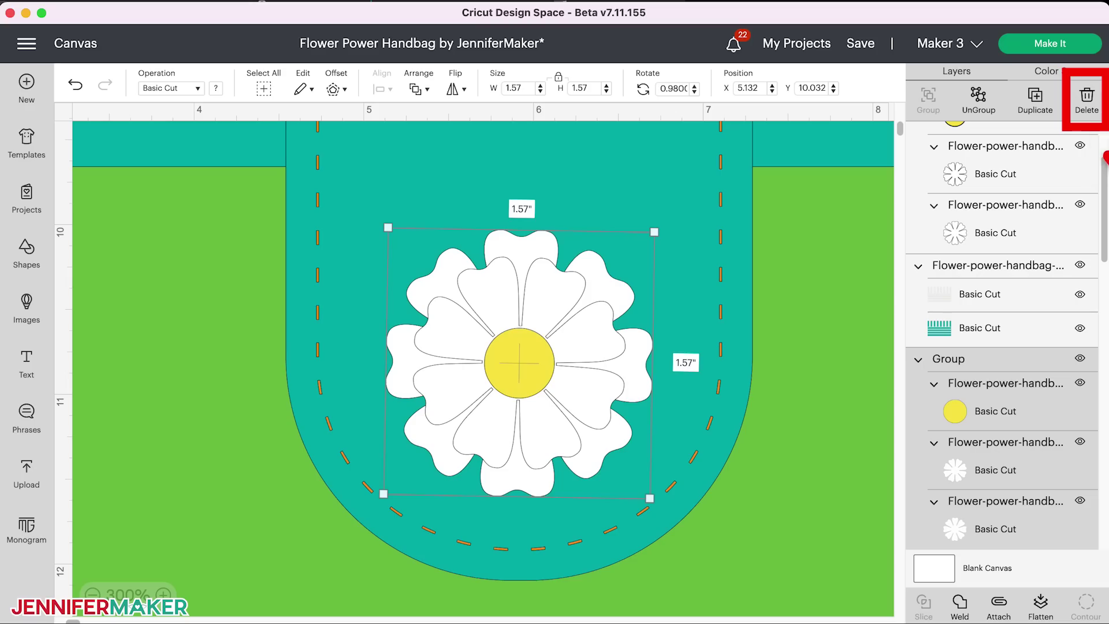
{"action": "key", "text": "Delete"}
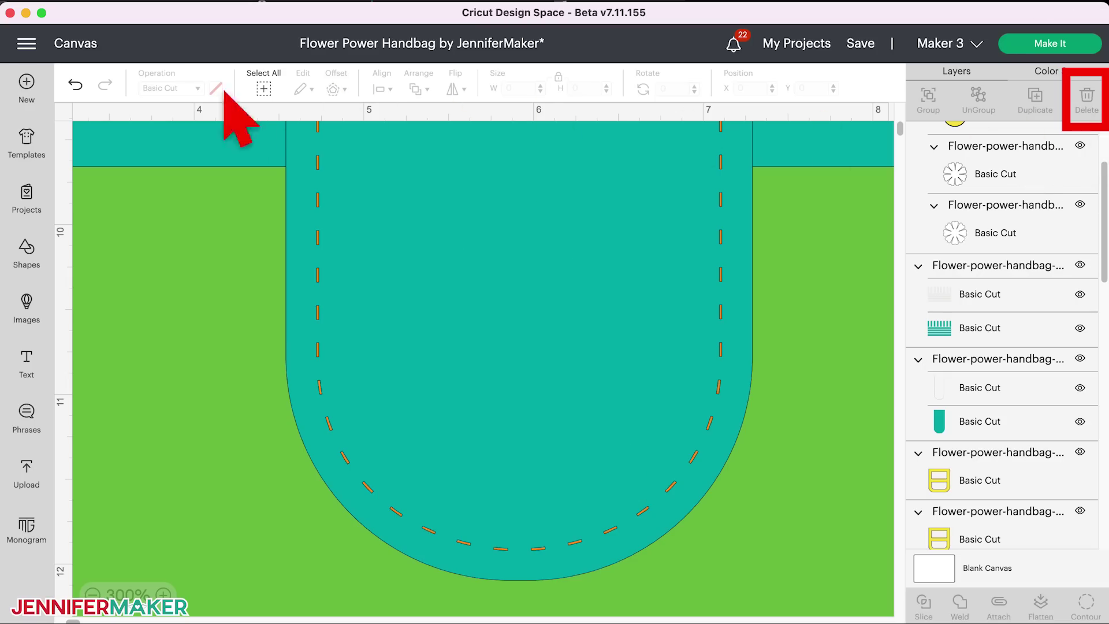
{"action": "key", "text": "super+z"}
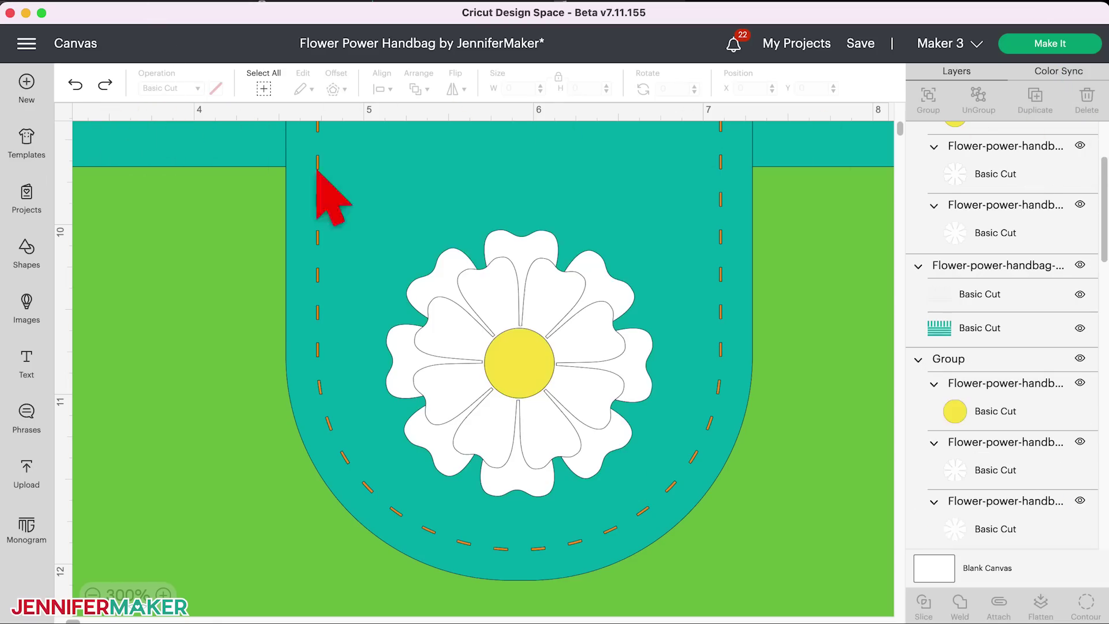
{"action": "right_click", "coordinate": [555, 299]}
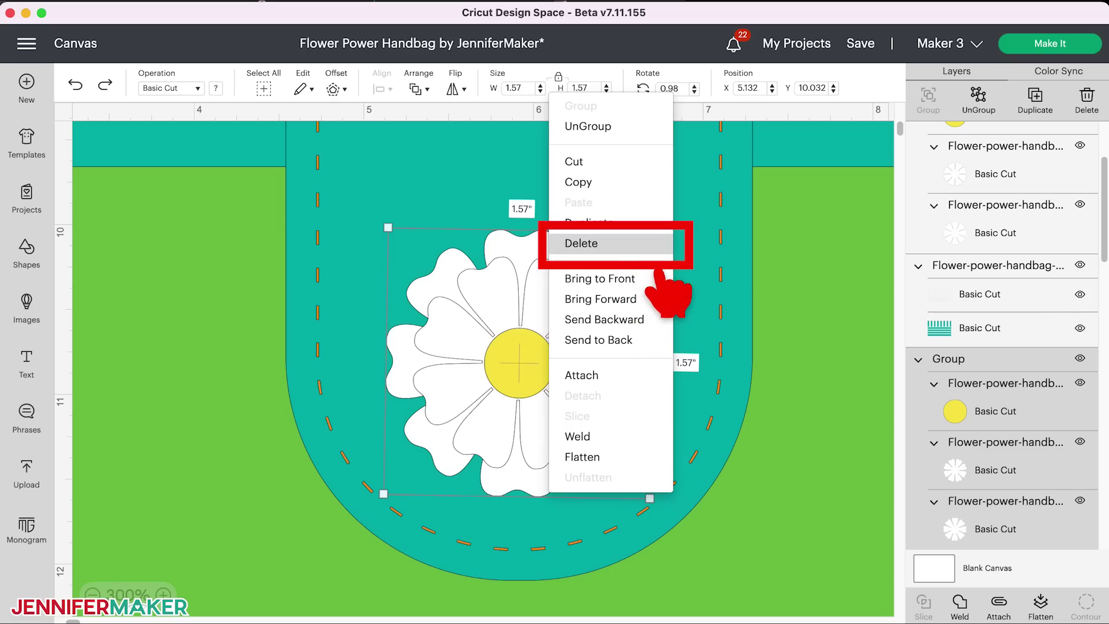
{"action": "left_click", "coordinate": [636, 245]}
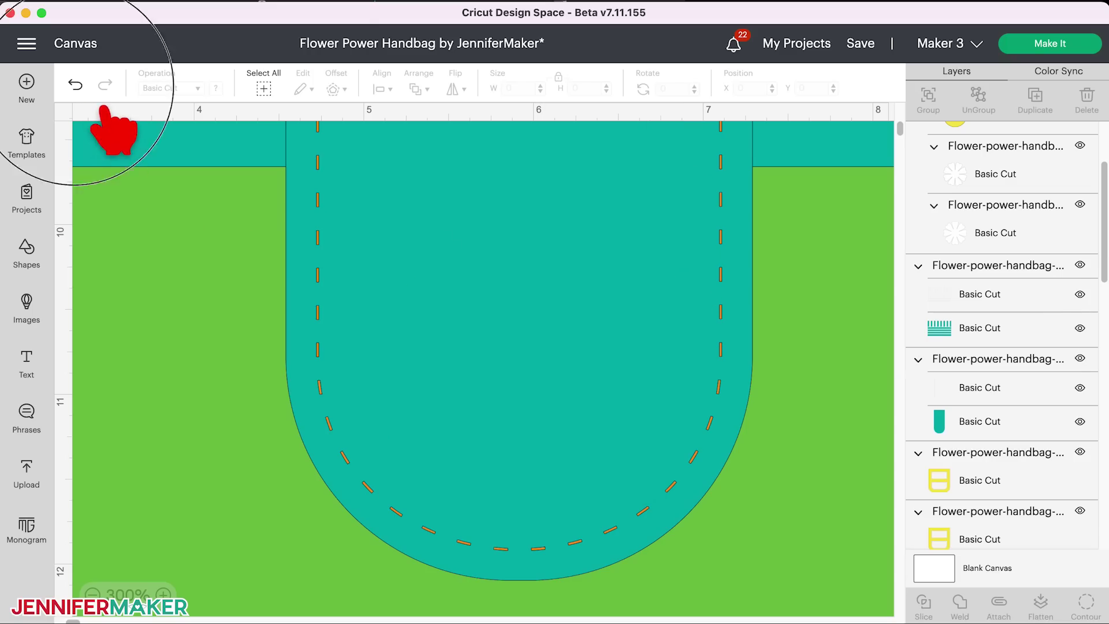
{"action": "left_click", "coordinate": [75, 85]}
{"action": "left_click", "coordinate": [457, 373]}
{"action": "key", "text": "Delete"}
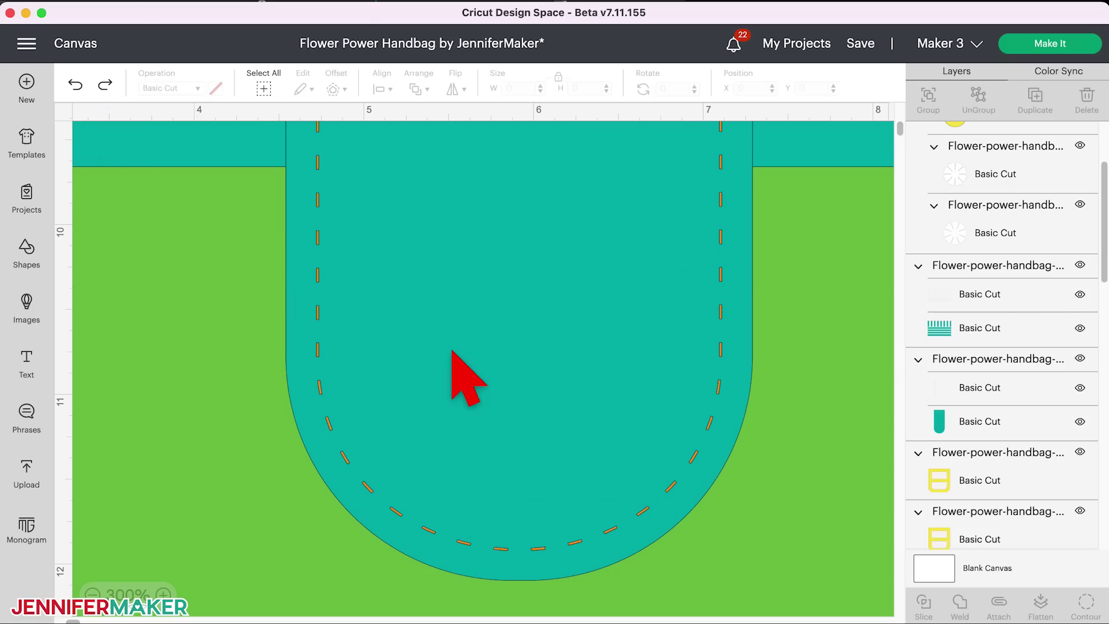
{"action": "left_click", "coordinate": [75, 84]}
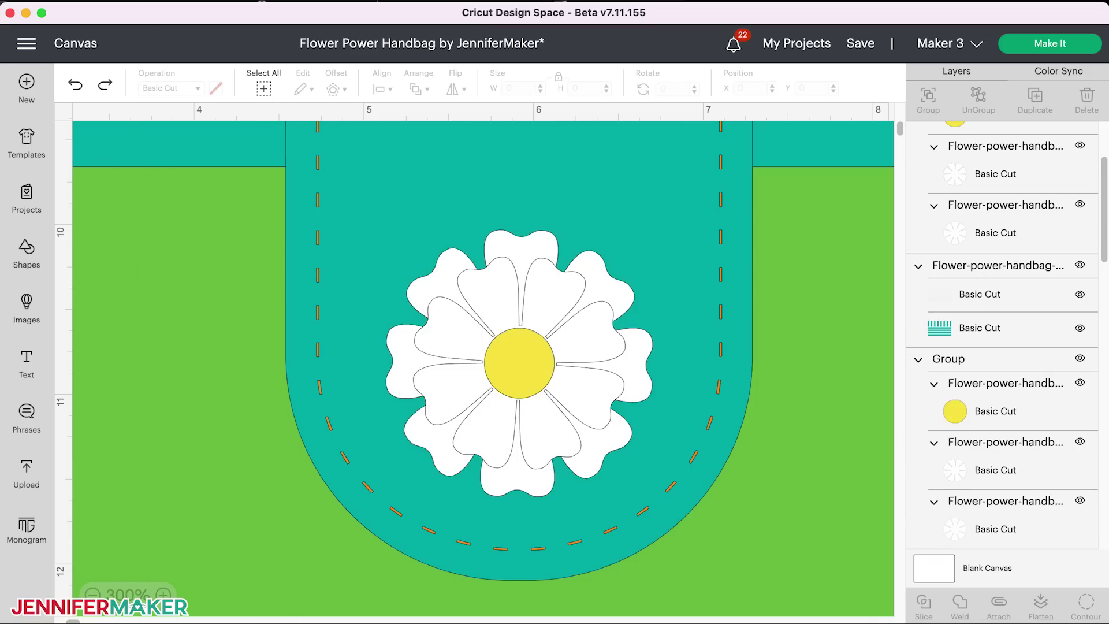
{"action": "left_click", "coordinate": [587, 457]}
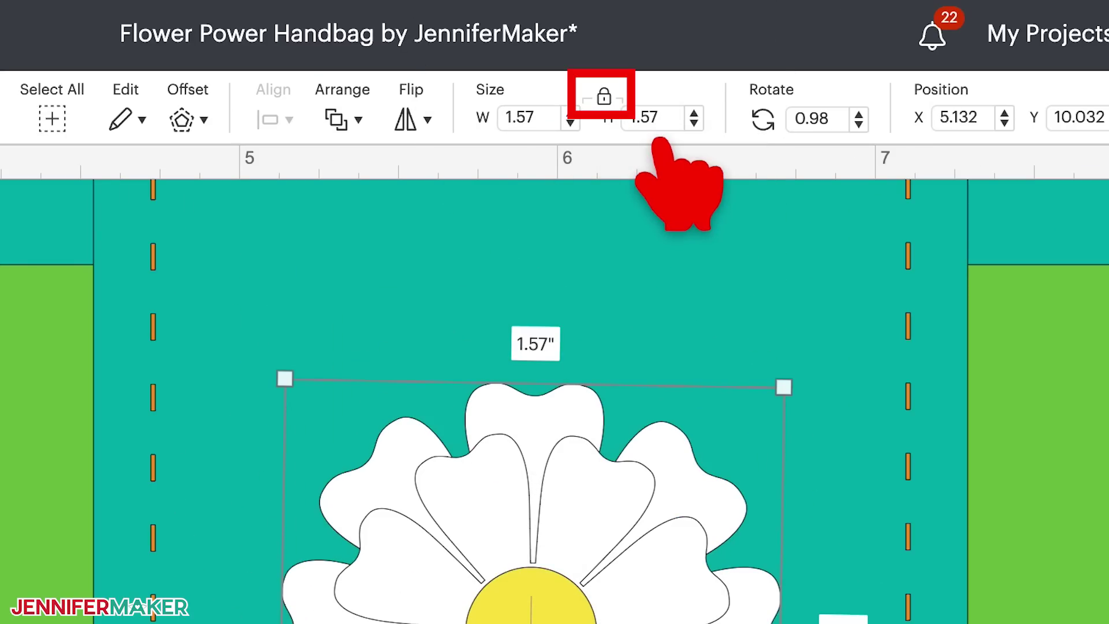
- Unlock the size proportions and stretch the flower to about 1.58 x 1.636 inches
{"action": "left_click", "coordinate": [603, 97]}
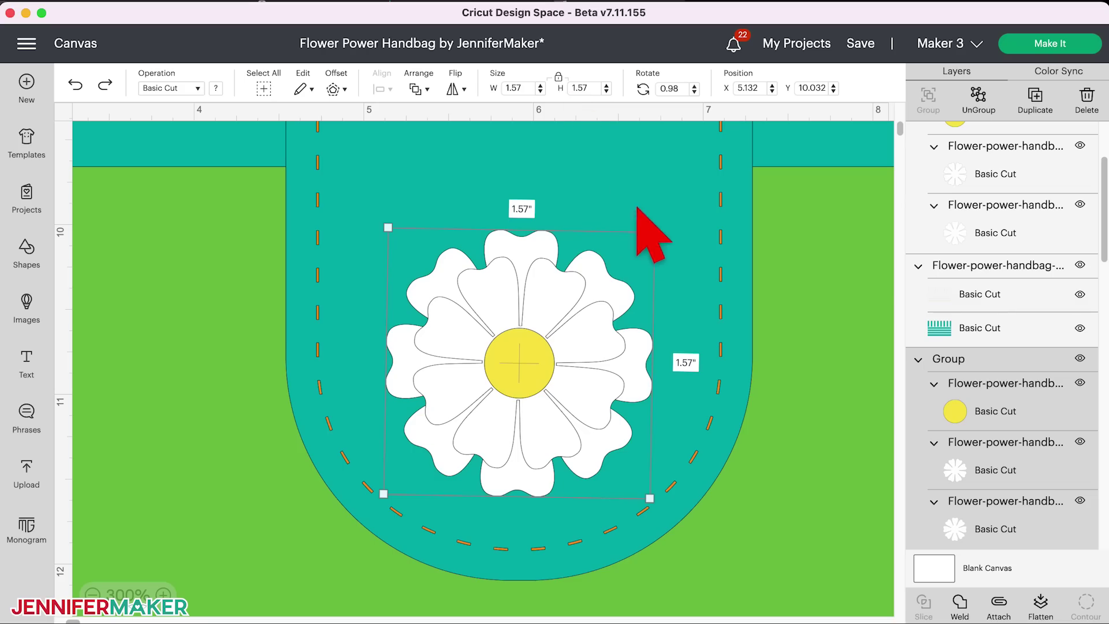
{"action": "mouse_move", "coordinate": [654, 232]}
{"action": "left_mouse_down"}
{"action": "mouse_move", "coordinate": [708, 173]}
{"action": "mouse_move", "coordinate": [583, 293]}
{"action": "mouse_move", "coordinate": [658, 226]}
{"action": "mouse_move", "coordinate": [649, 237]}
{"action": "left_mouse_up"}
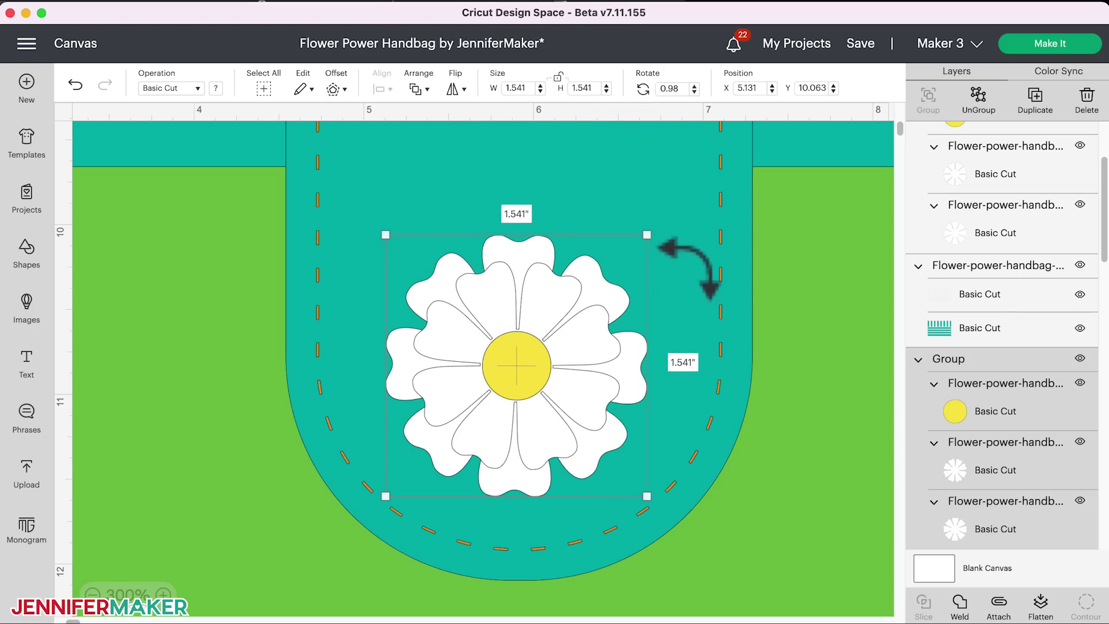
{"action": "left_click_drag", "start_coordinate": [657, 253], "coordinate": [690, 255]}
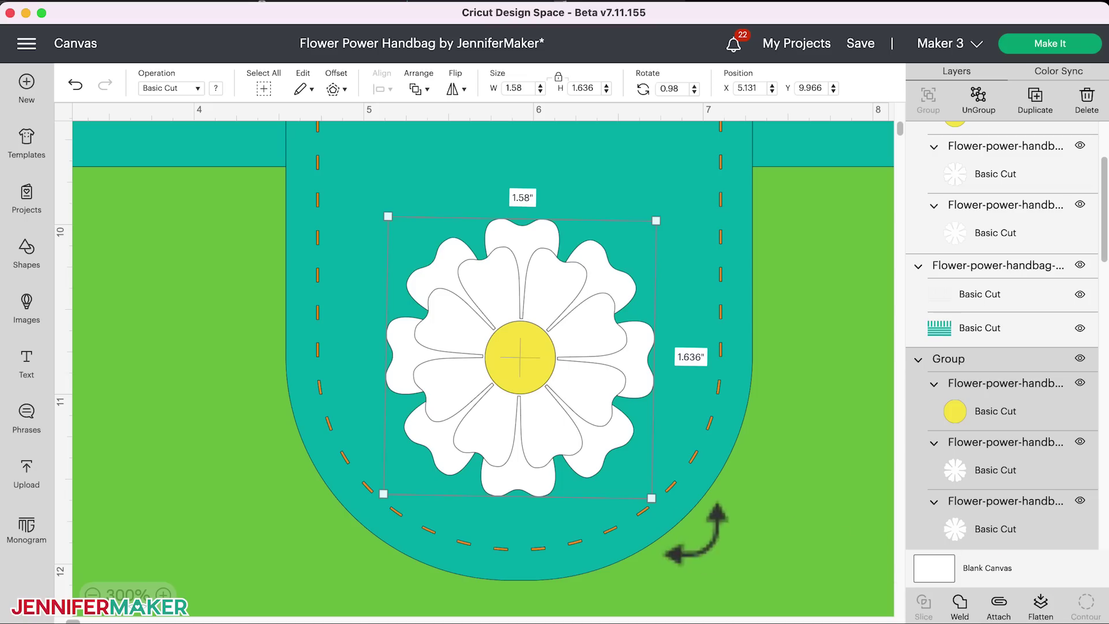
- Trim the flower to 1.578 x 1.634 inches, then scroll right to the For You tag
{"action": "mouse_move", "coordinate": [683, 526]}
{"action": "left_mouse_down"}
{"action": "mouse_move", "coordinate": [674, 534]}
{"action": "mouse_move", "coordinate": [633, 471]}
{"action": "mouse_move", "coordinate": [664, 520]}
{"action": "left_mouse_up"}
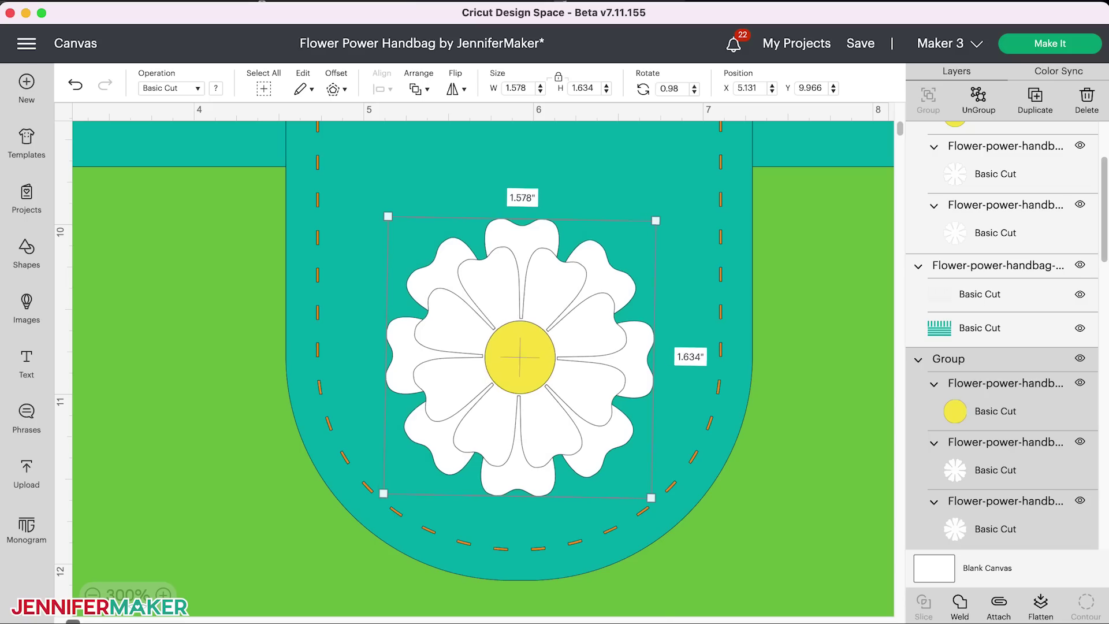
{"action": "scroll", "coordinate": [746, 569], "scroll_direction": "right", "scroll_amount": 10}
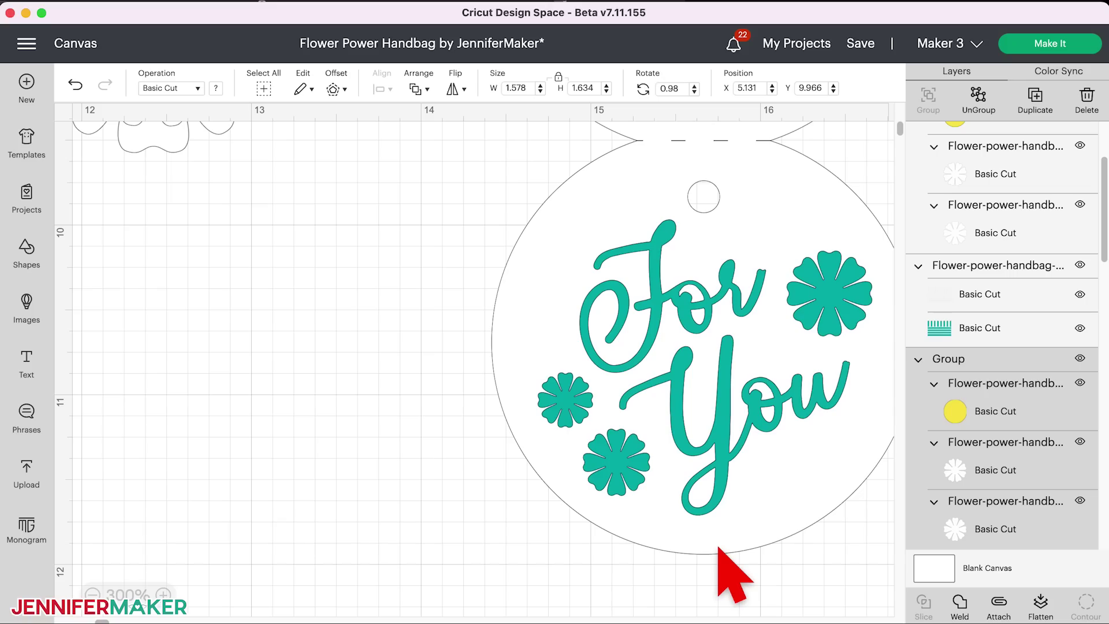
- Deselect the flower and add a placeholder Text object onto the round tag
{"action": "left_click", "coordinate": [805, 396]}
{"action": "scroll", "coordinate": [805, 396], "scroll_direction": "up", "scroll_amount": 10}
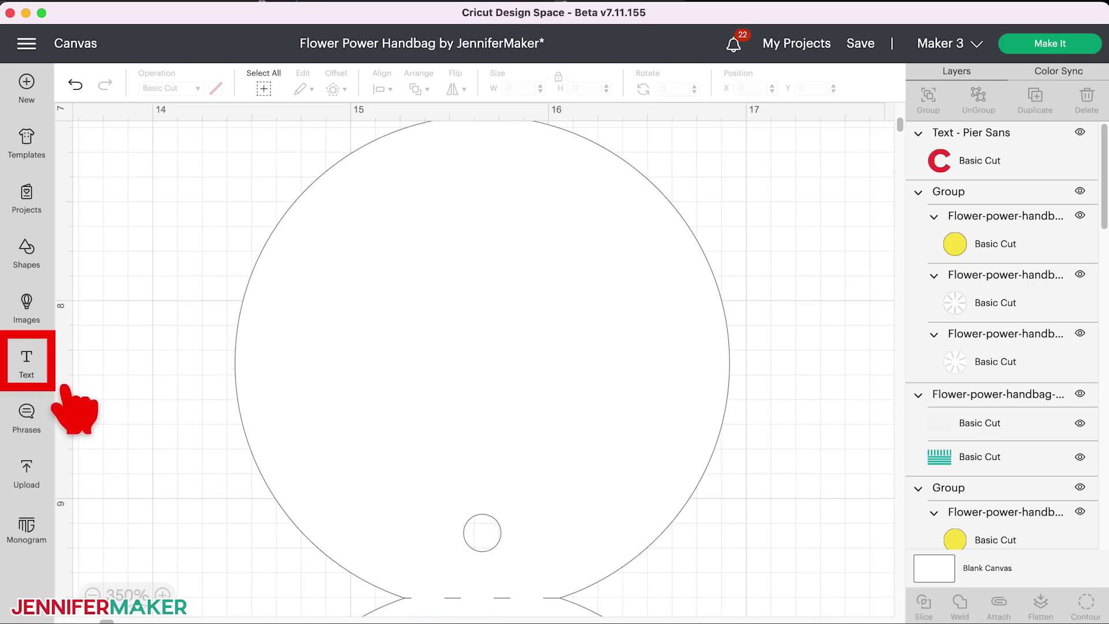
{"action": "left_click", "coordinate": [27, 364]}
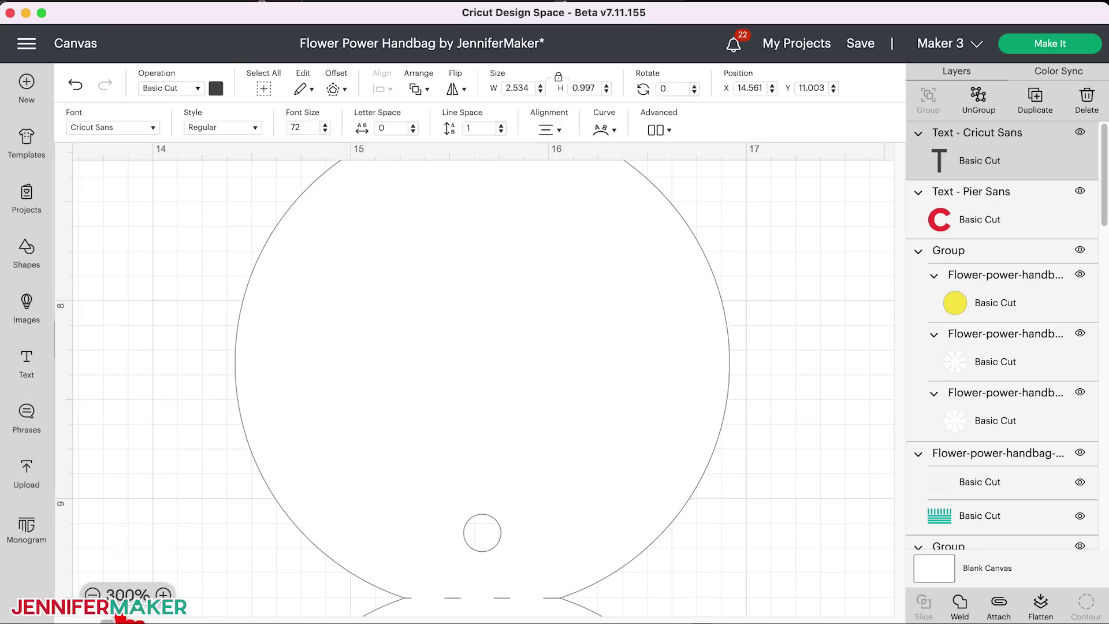
{"action": "left_click", "coordinate": [93, 594]}
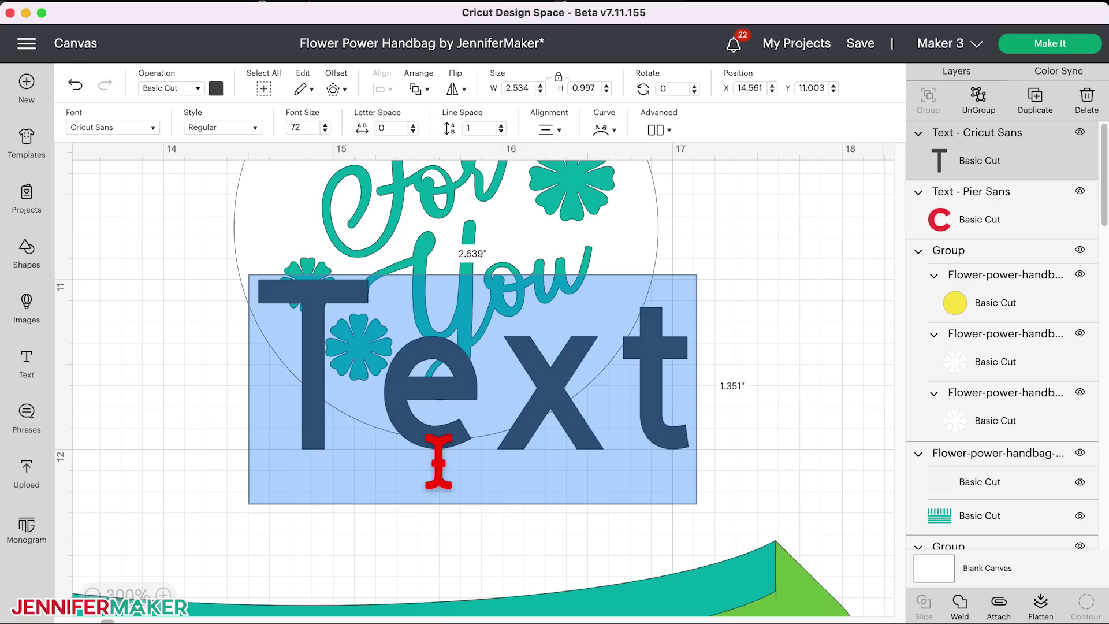
{"action": "type", "text": "alexa"}
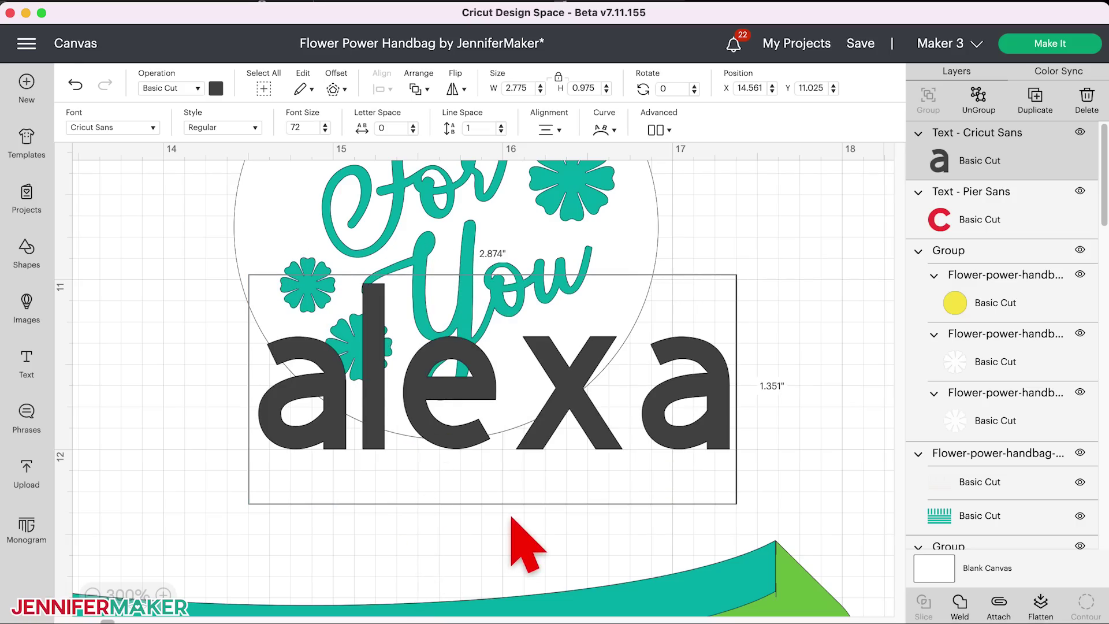
{"action": "key", "text": "super+z"}
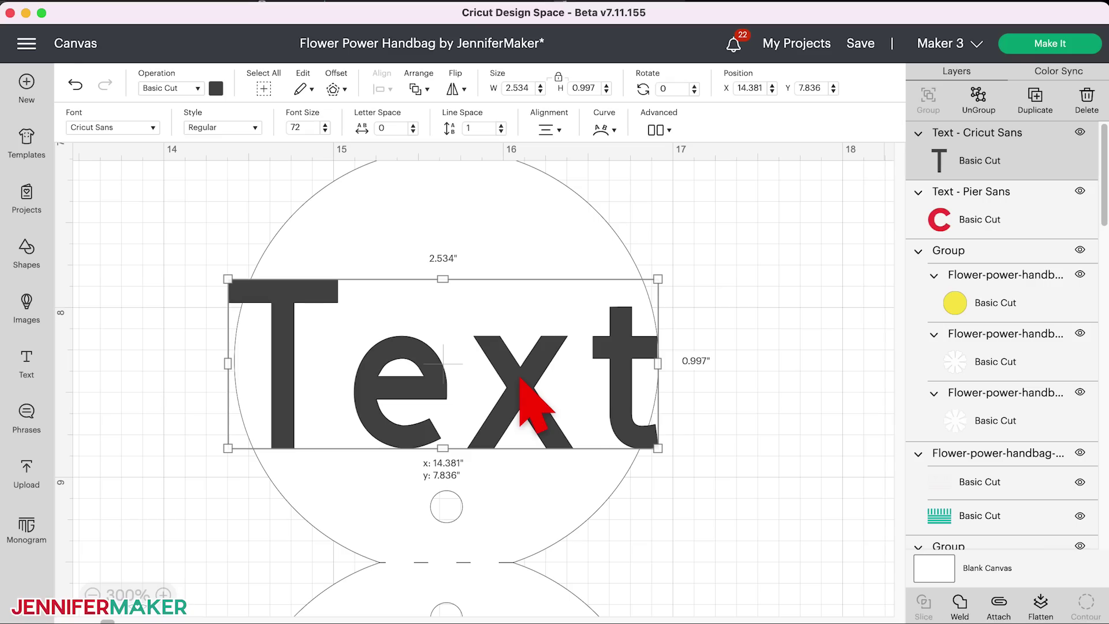
- Replace the placeholder wording with the recipient's first name through Edit Text
{"action": "double_click", "coordinate": [523, 388]}
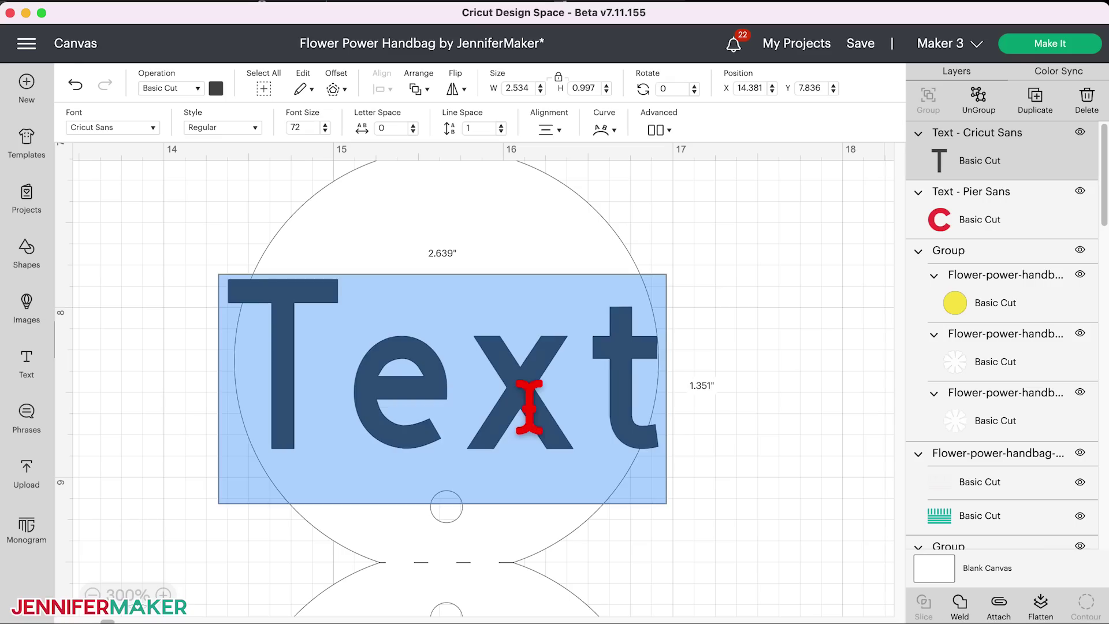
{"action": "type", "text": "alexa"}
{"action": "key", "text": "super+z"}
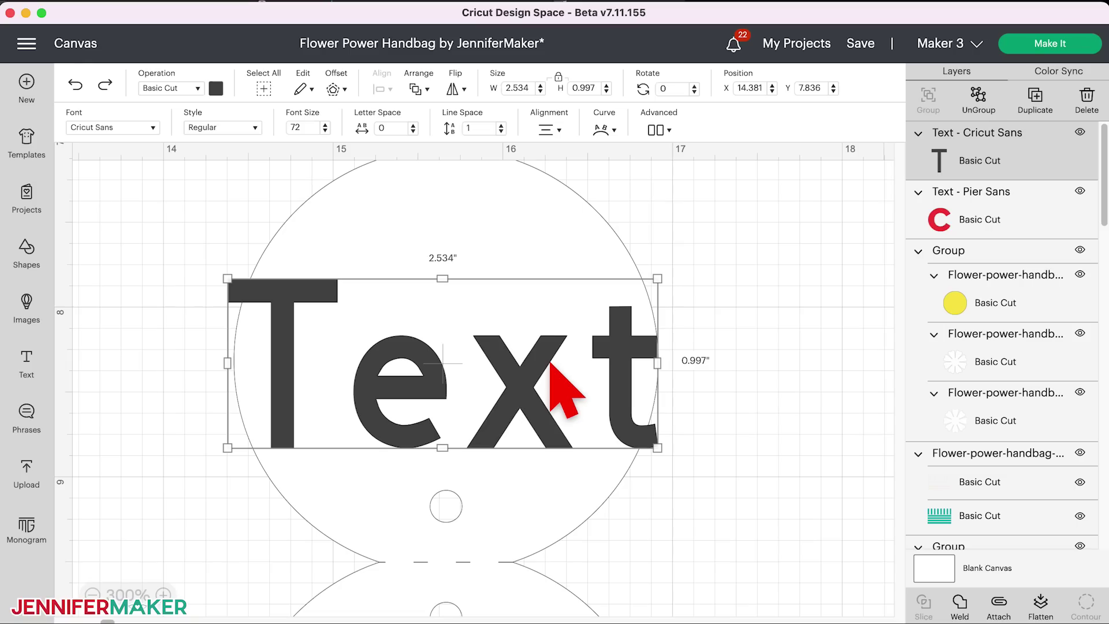
{"action": "right_click", "coordinate": [550, 363]}
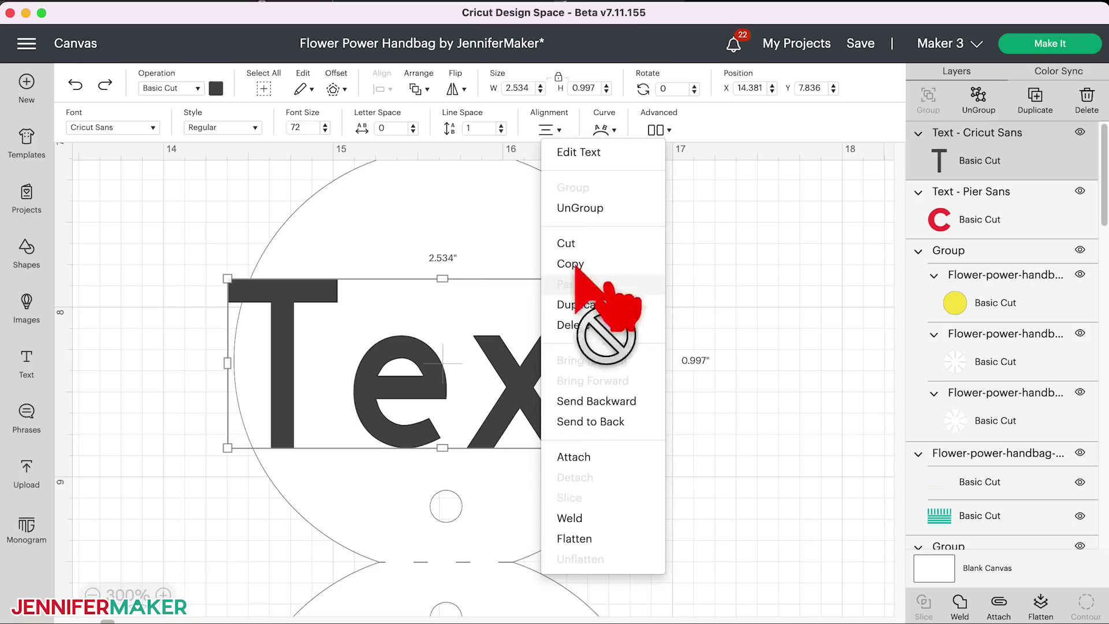
{"action": "left_click", "coordinate": [652, 158]}
{"action": "type", "text": "a"}
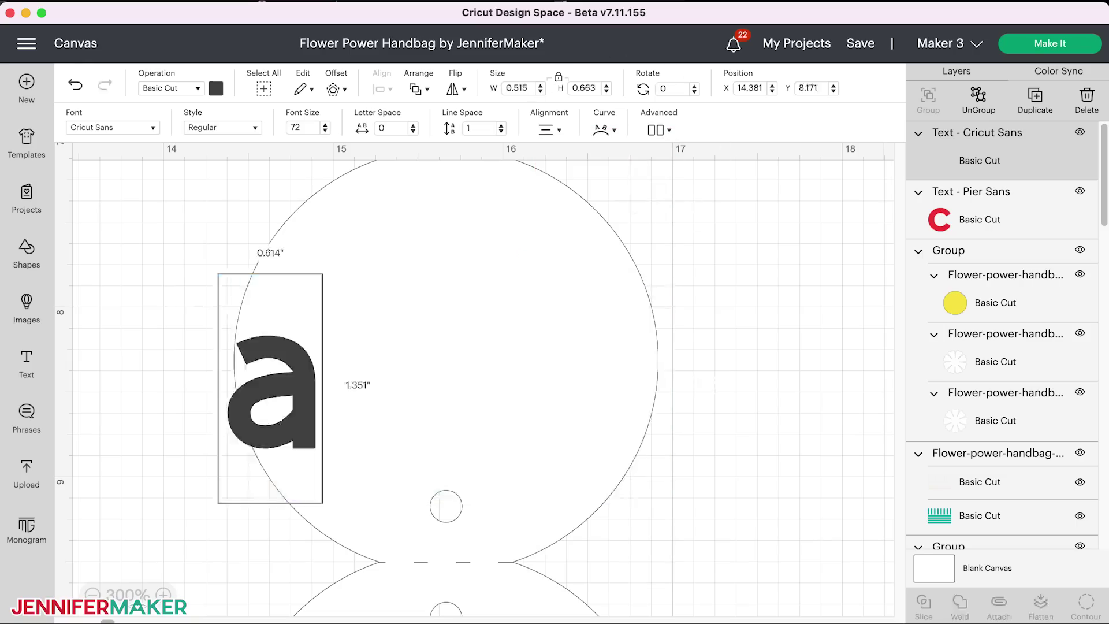
{"action": "type", "text": "lexa"}
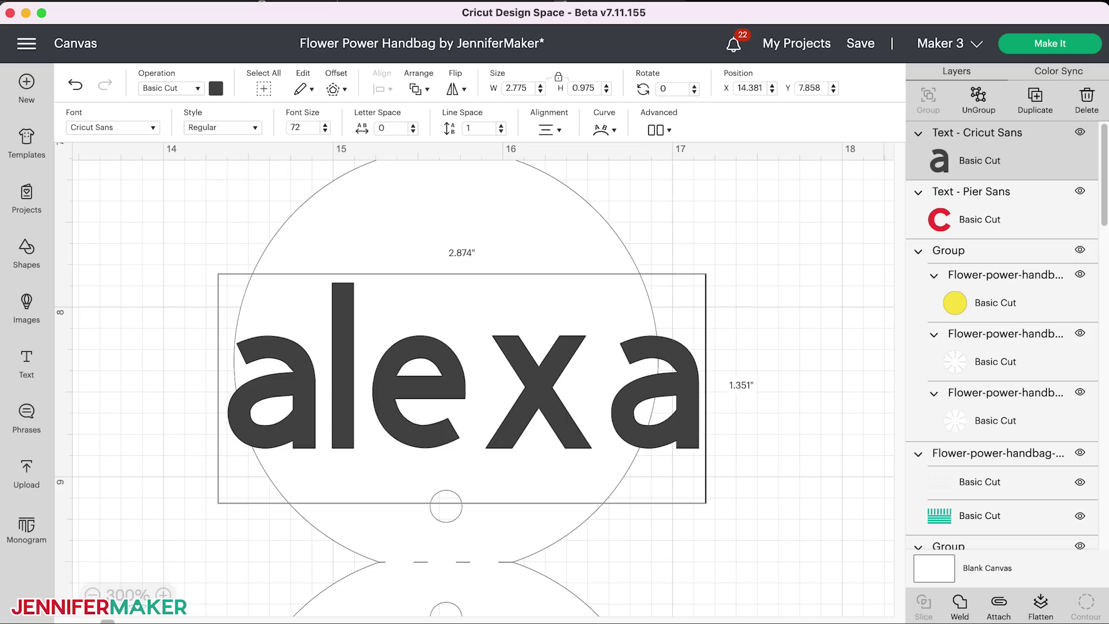
- Set the name in Biosha Script and shrink it to about 1.78 inches wide
{"action": "left_click", "coordinate": [160, 131]}
{"action": "left_click", "coordinate": [520, 93]}
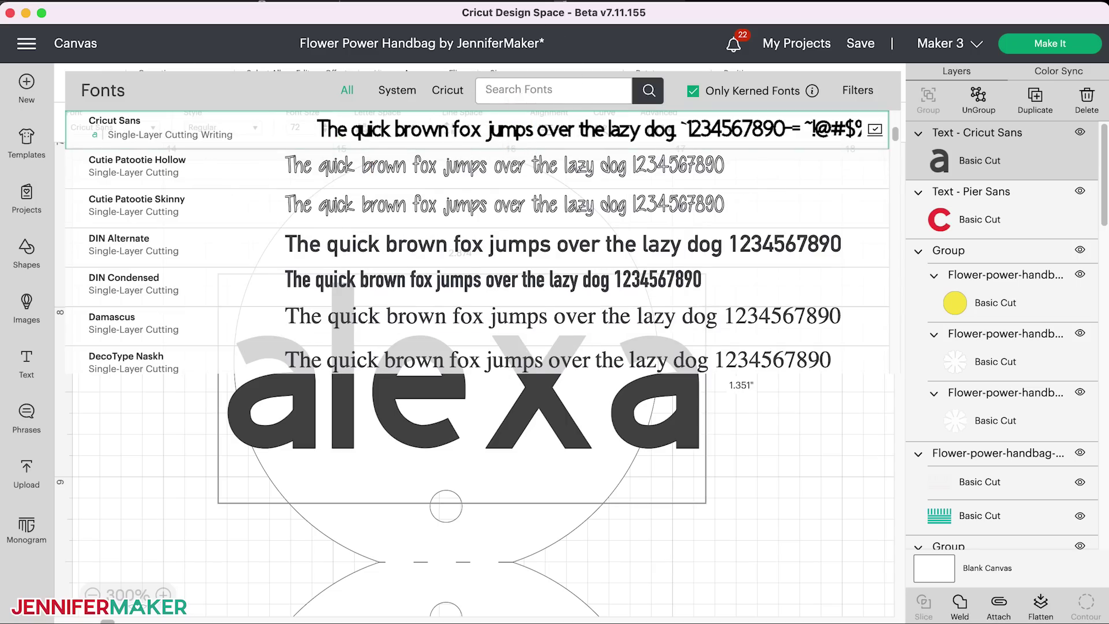
{"action": "type", "text": "biosha"}
{"action": "left_click", "coordinate": [488, 147]}
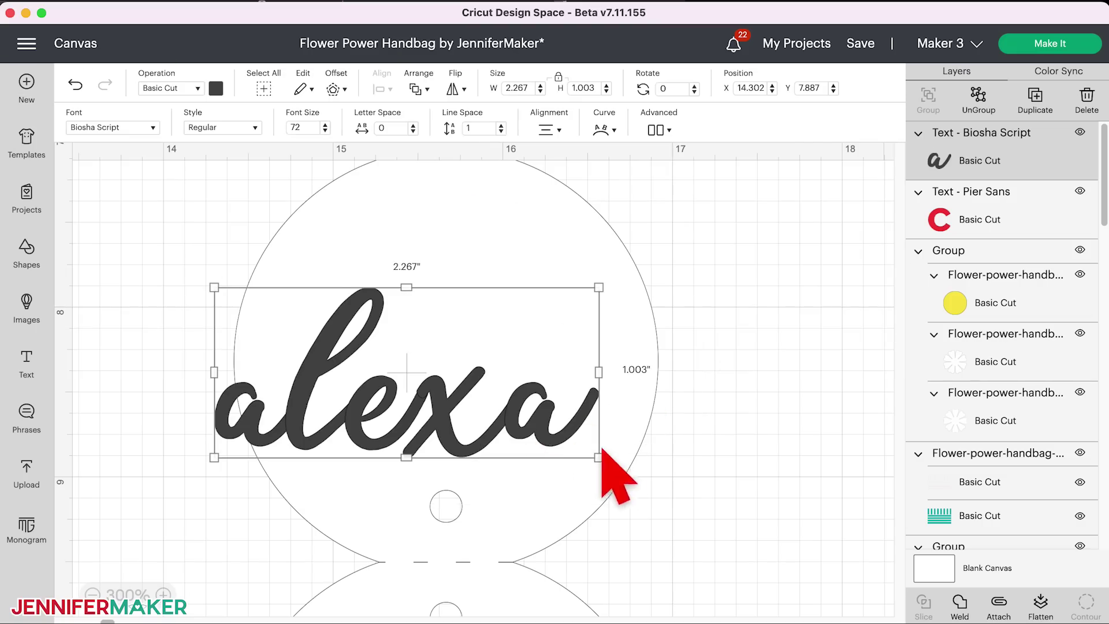
{"action": "left_click_drag", "start_coordinate": [600, 457], "coordinate": [528, 369]}
- Place the cursor after the name and start a new line below it
{"action": "double_click", "coordinate": [516, 375]}
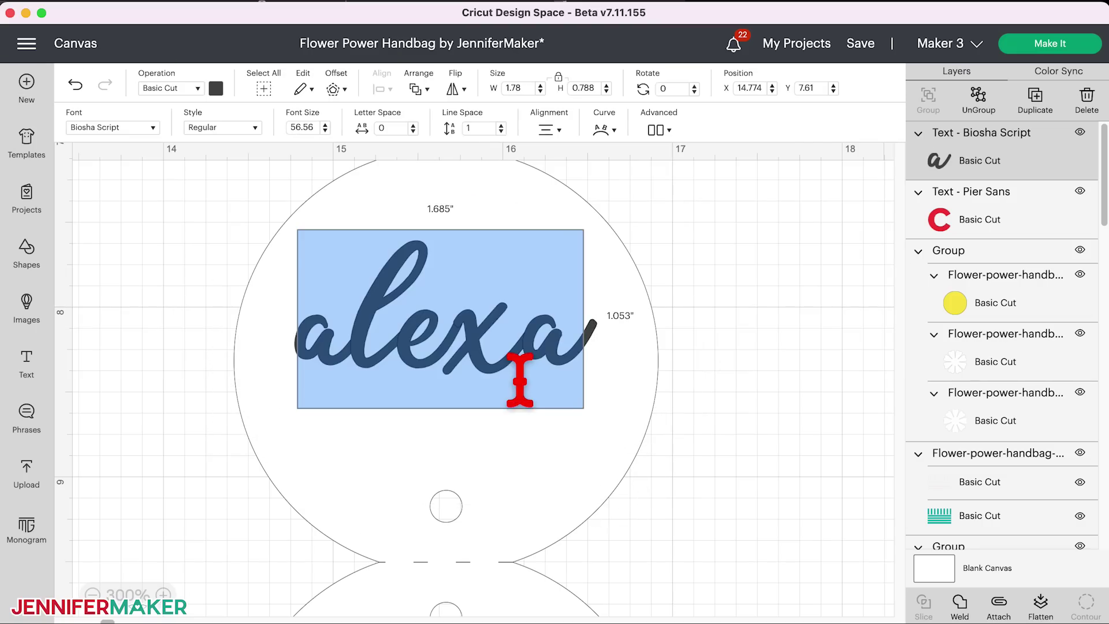
{"action": "left_click", "coordinate": [564, 384]}
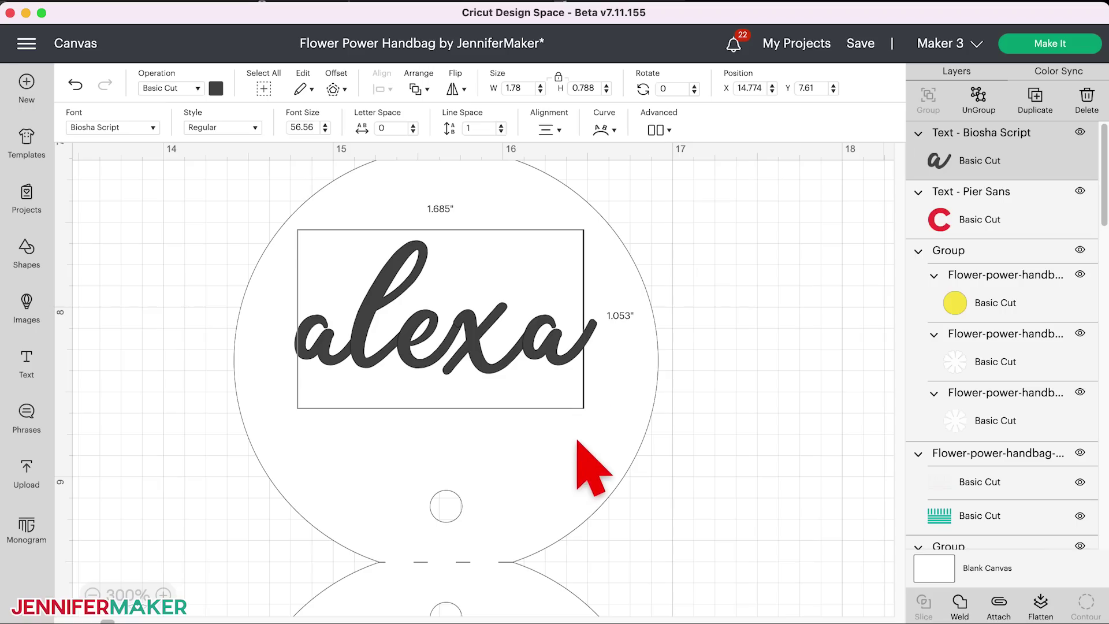
{"action": "key", "text": "Return"}
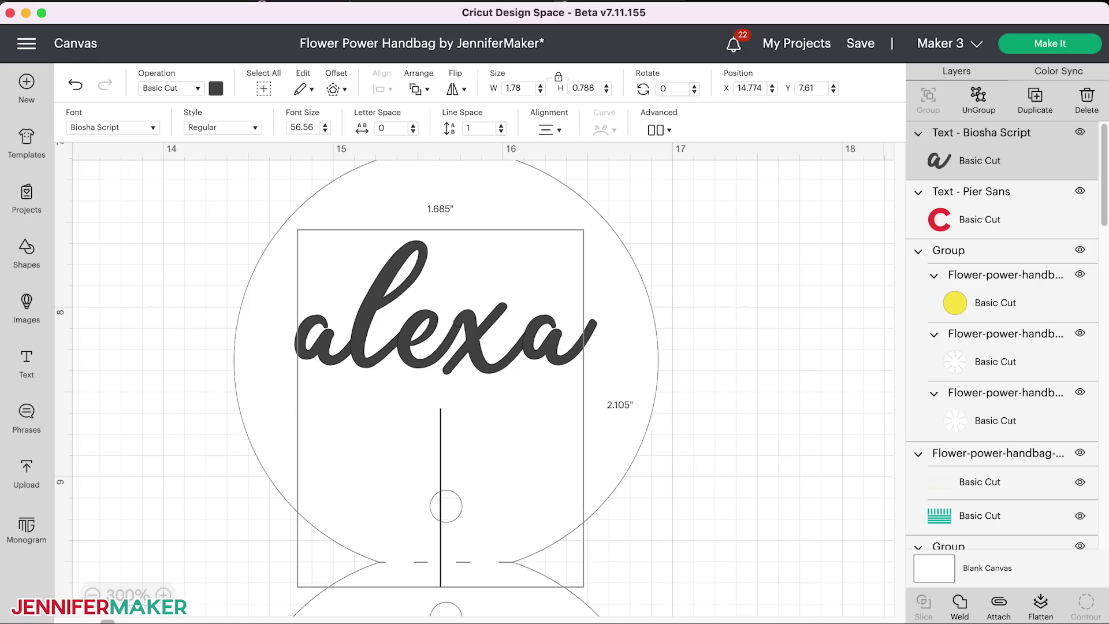
- Put the second word on the name's line, then narrow the box so it wraps to two lines
{"action": "type", "text": "joy"}
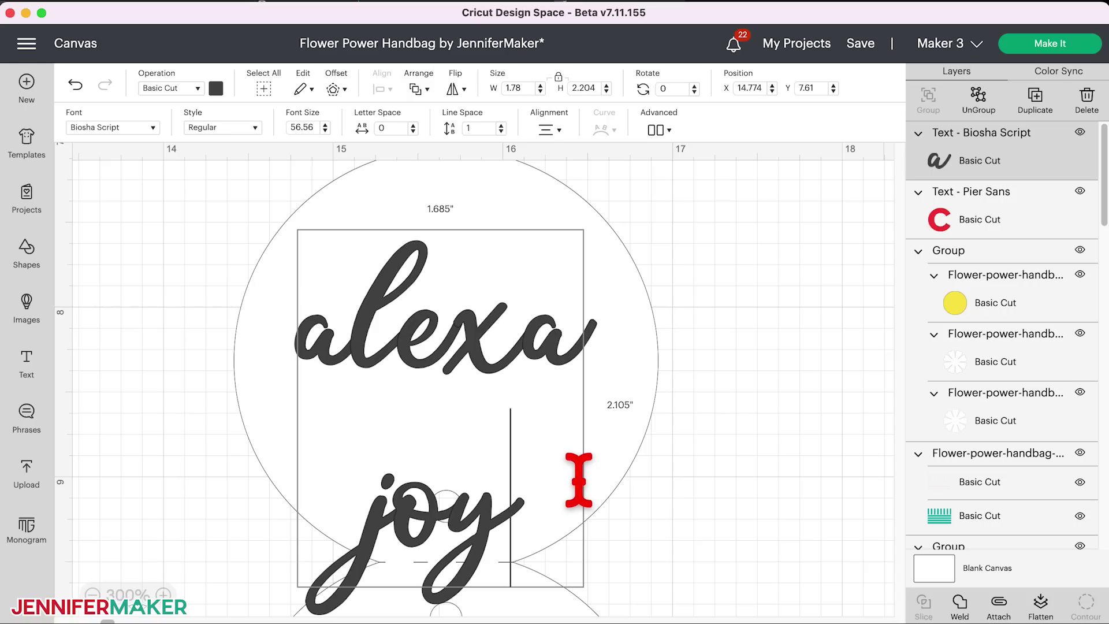
{"action": "key", "text": "BackSpace"}
{"action": "key", "text": "BackSpace"}
{"action": "key", "text": "BackSpace"}
{"action": "key", "text": "BackSpace"}
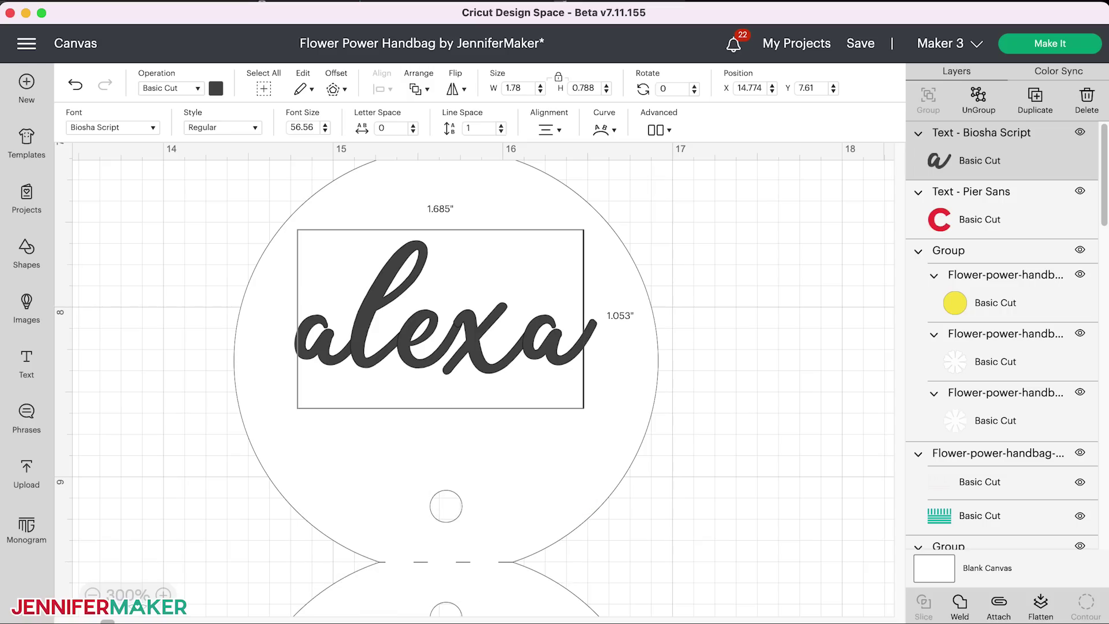
{"action": "type", "text": "joy"}
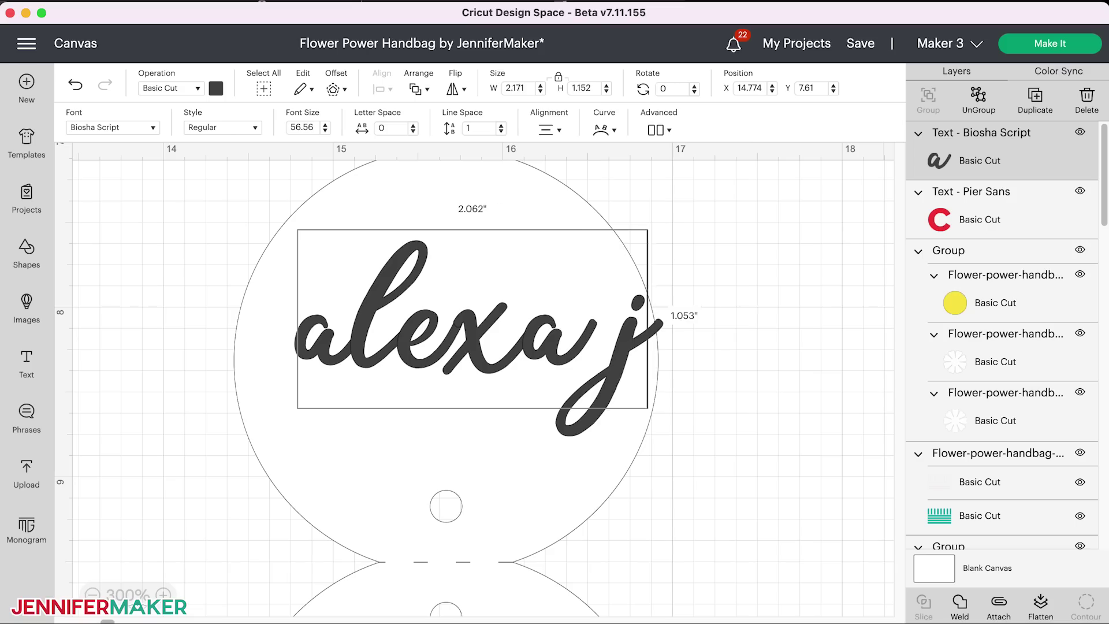
{"action": "left_click", "coordinate": [763, 396]}
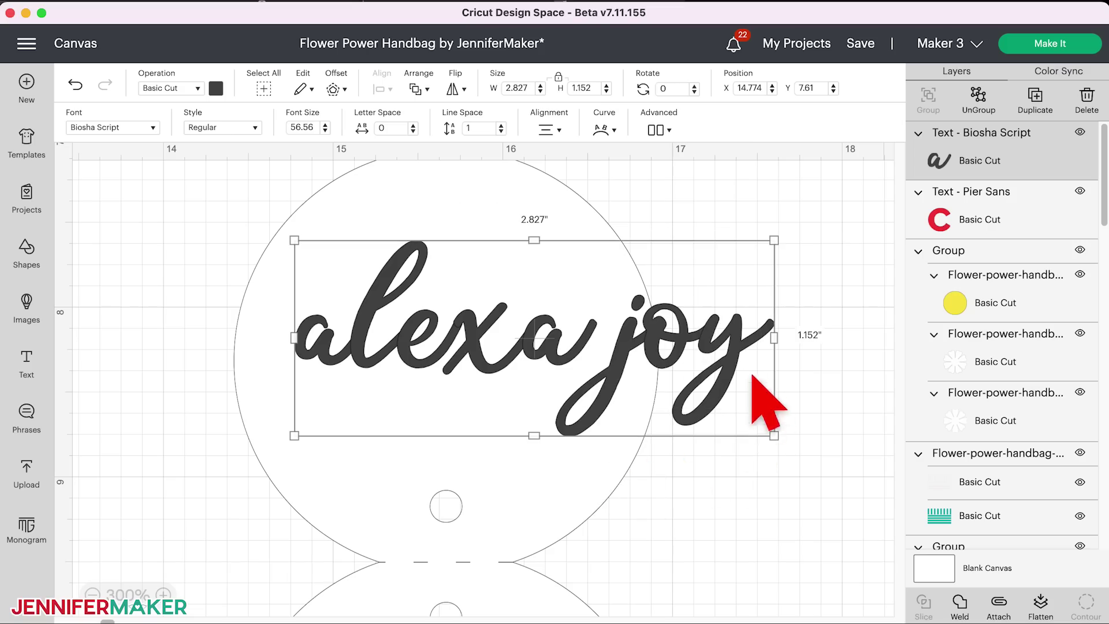
{"action": "left_click_drag", "start_coordinate": [774, 343], "coordinate": [640, 399]}
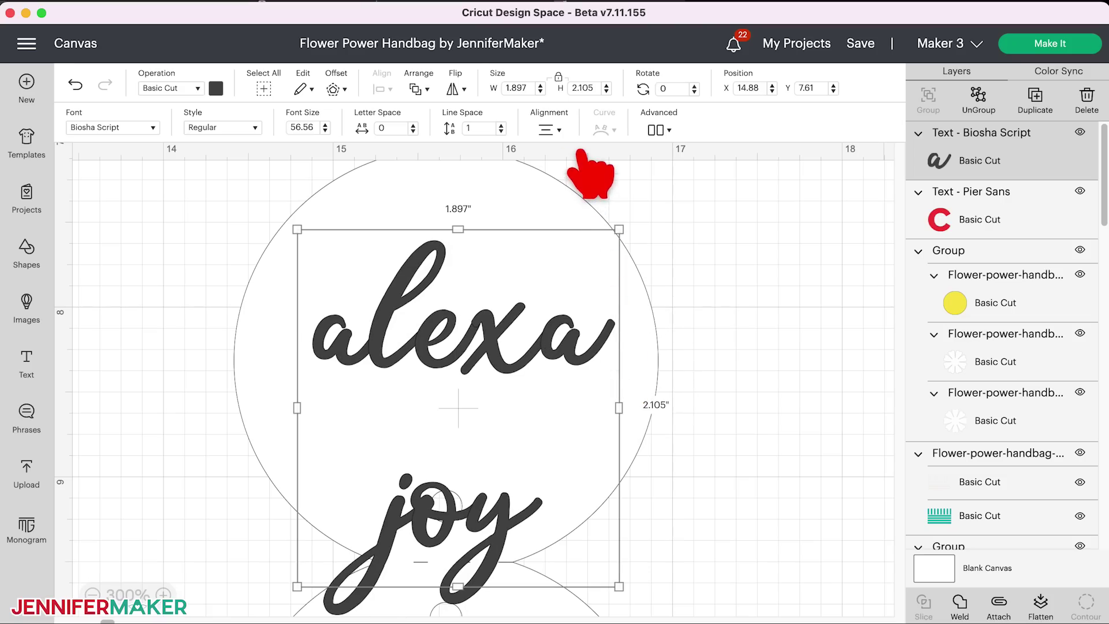
- Tighten the name text's line spacing to -6
{"action": "left_click", "coordinate": [557, 130]}
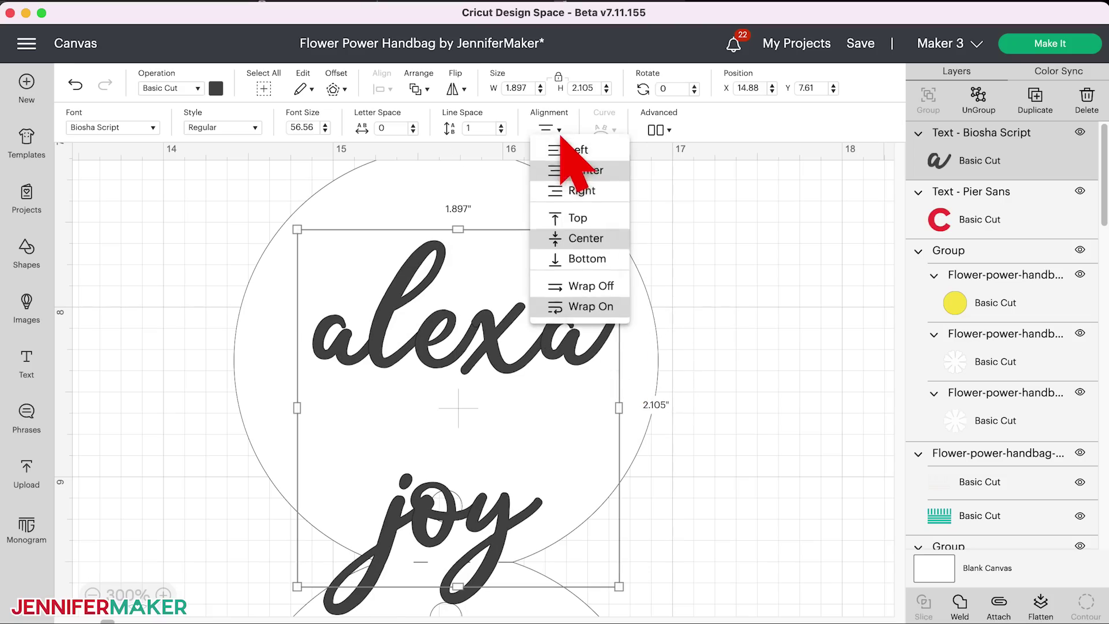
{"action": "left_click", "coordinate": [601, 306]}
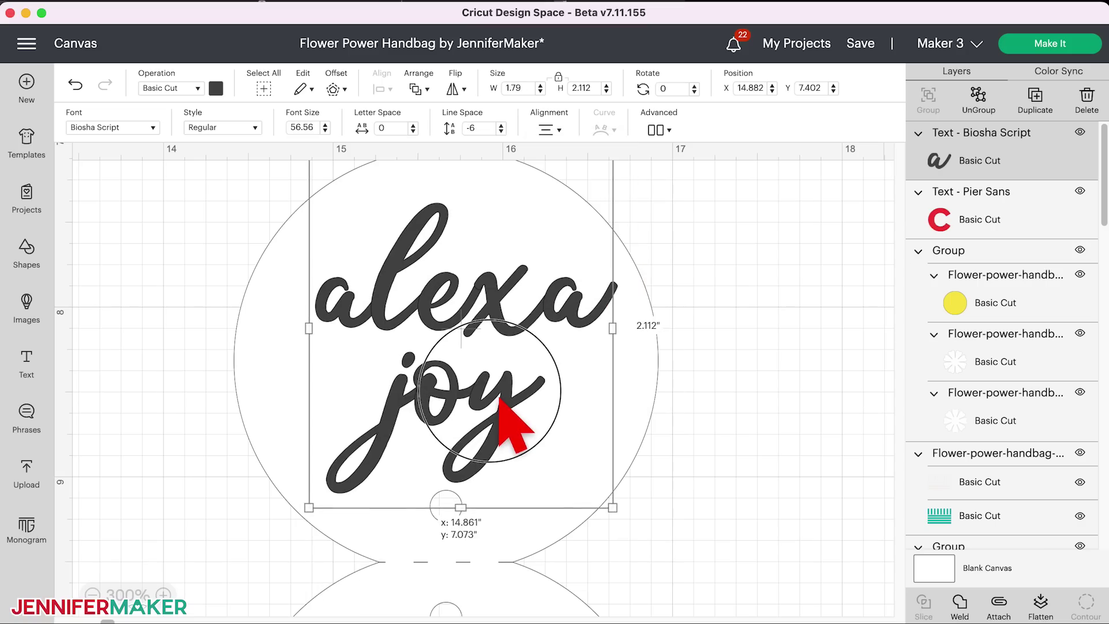
{"action": "left_click_drag", "start_coordinate": [498, 398], "coordinate": [491, 399]}
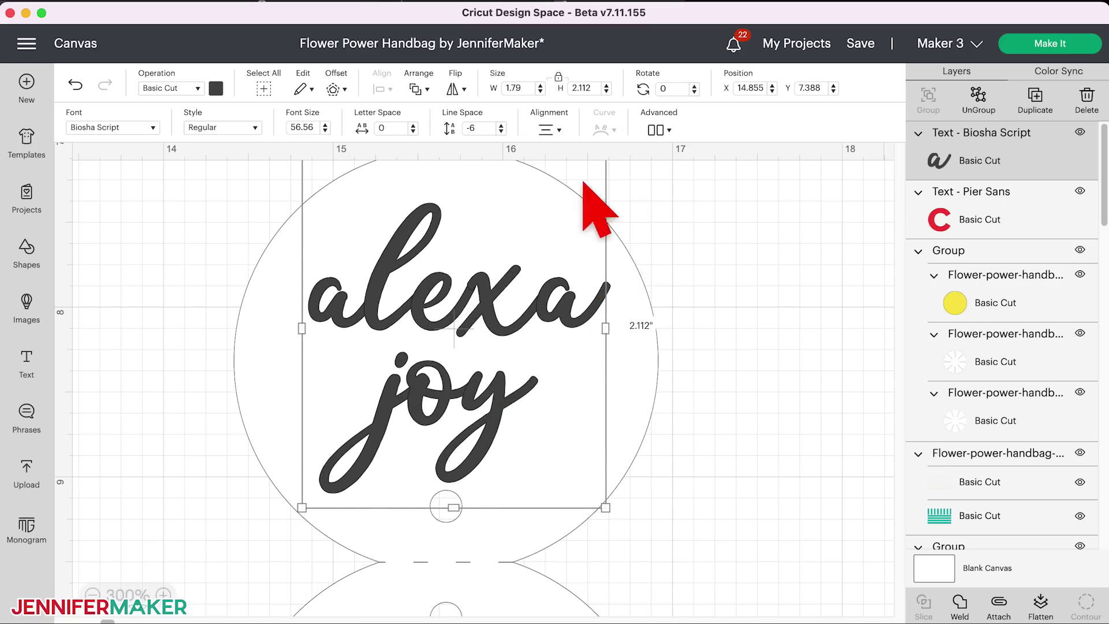
- Compare Top, Bottom and Center alignment, finish on Top, and move the text into the tag circle
{"action": "left_click", "coordinate": [550, 129]}
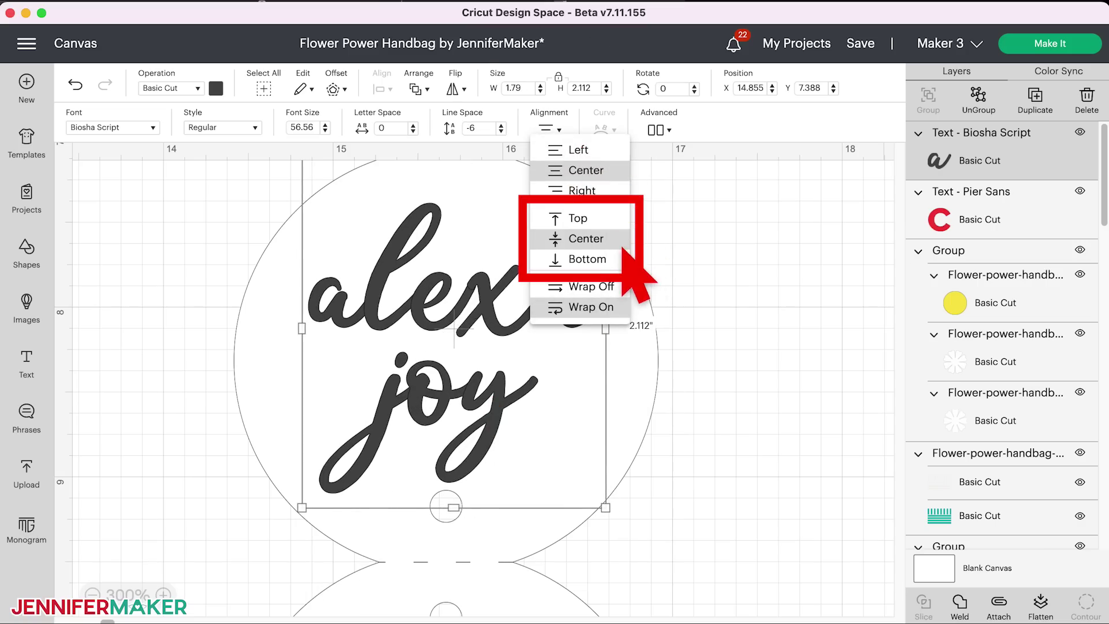
{"action": "left_click", "coordinate": [623, 218]}
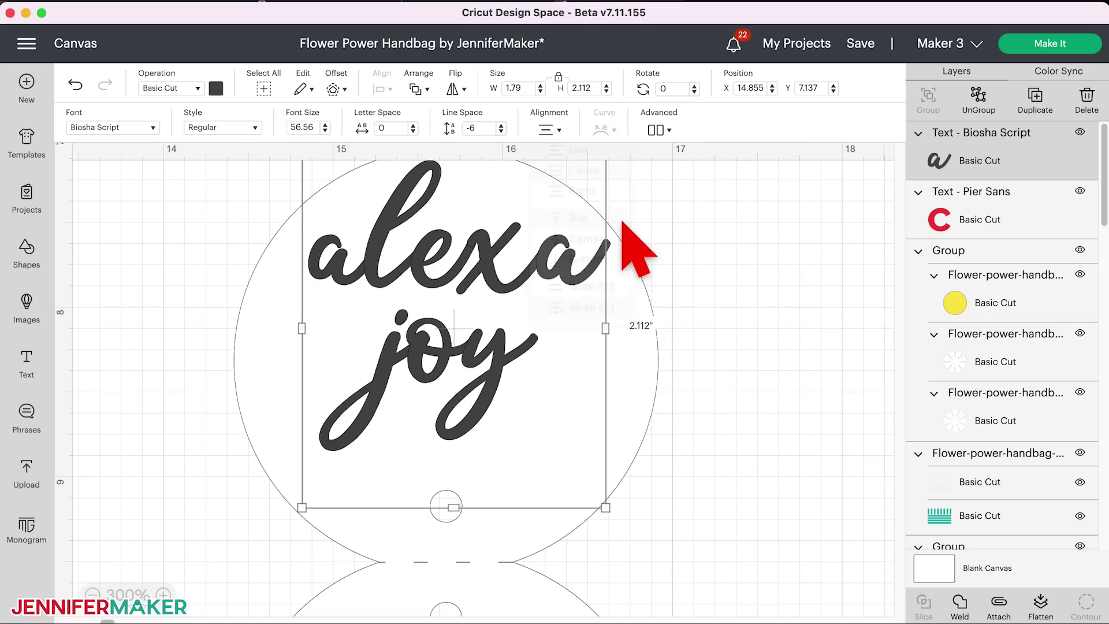
{"action": "left_click", "coordinate": [550, 129]}
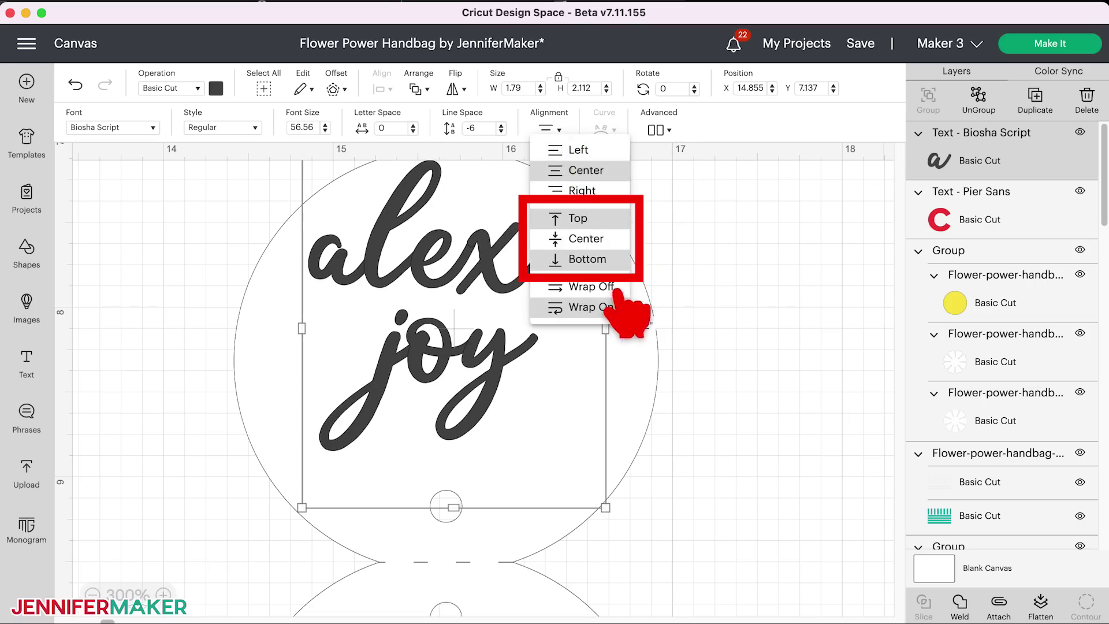
{"action": "left_click", "coordinate": [592, 257]}
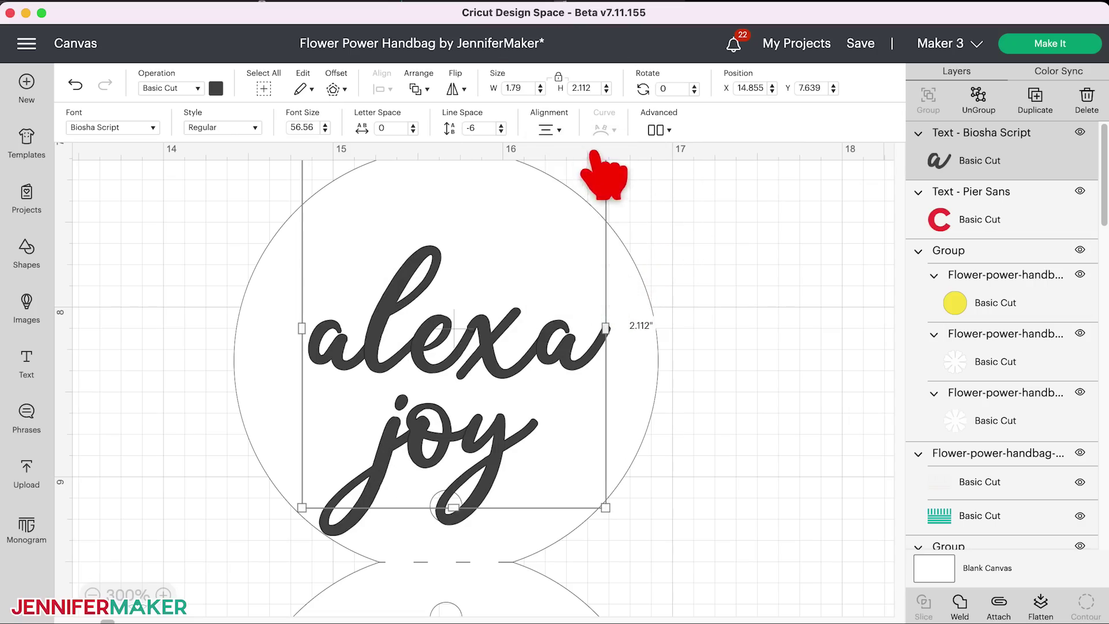
{"action": "left_click", "coordinate": [550, 129]}
{"action": "left_click", "coordinate": [621, 242]}
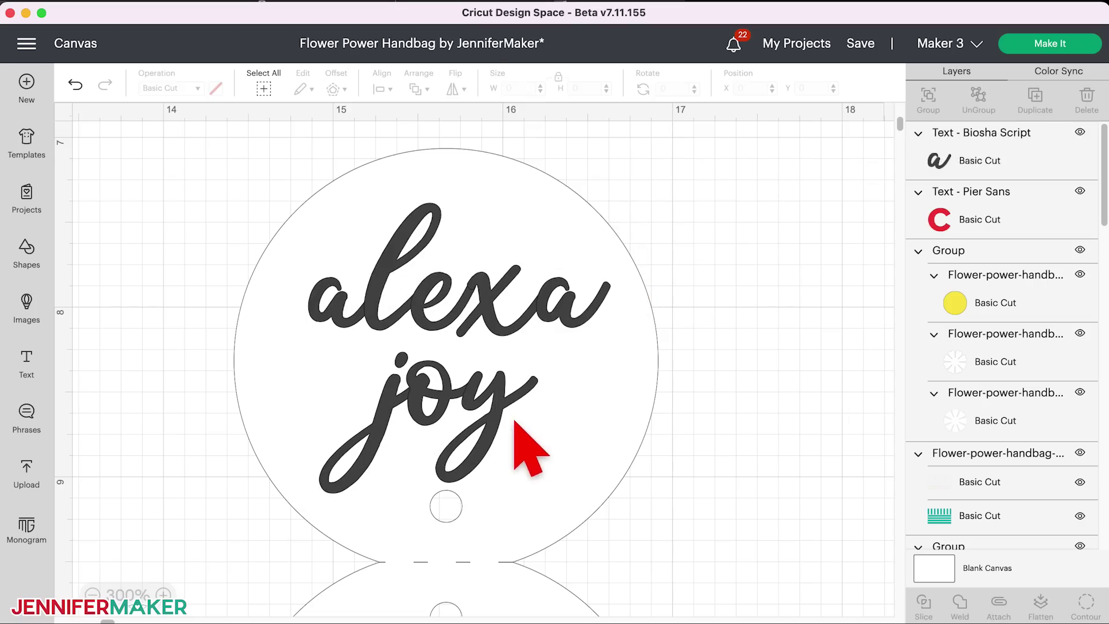
{"action": "left_click", "coordinate": [511, 430]}
{"action": "left_click", "coordinate": [550, 130]}
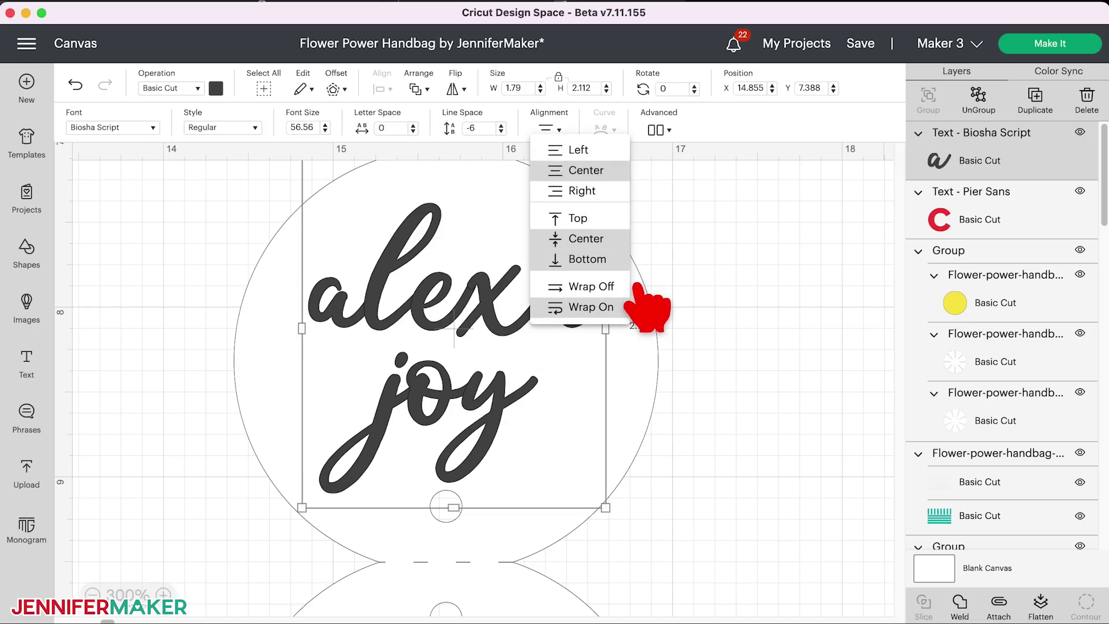
{"action": "left_click", "coordinate": [621, 221]}
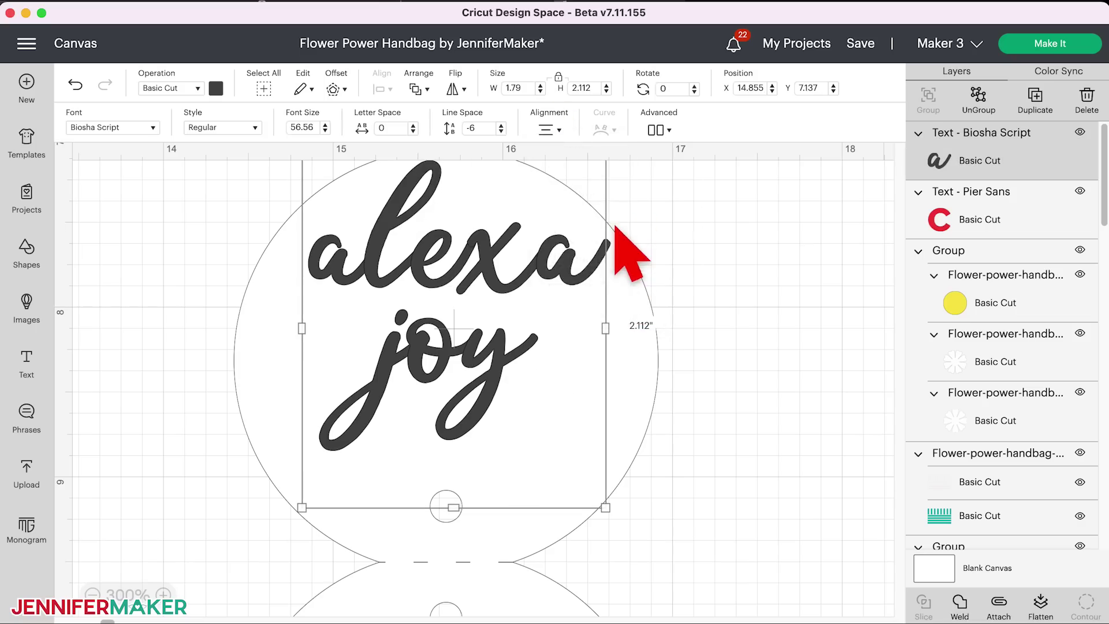
{"action": "left_click_drag", "start_coordinate": [549, 261], "coordinate": [570, 302]}
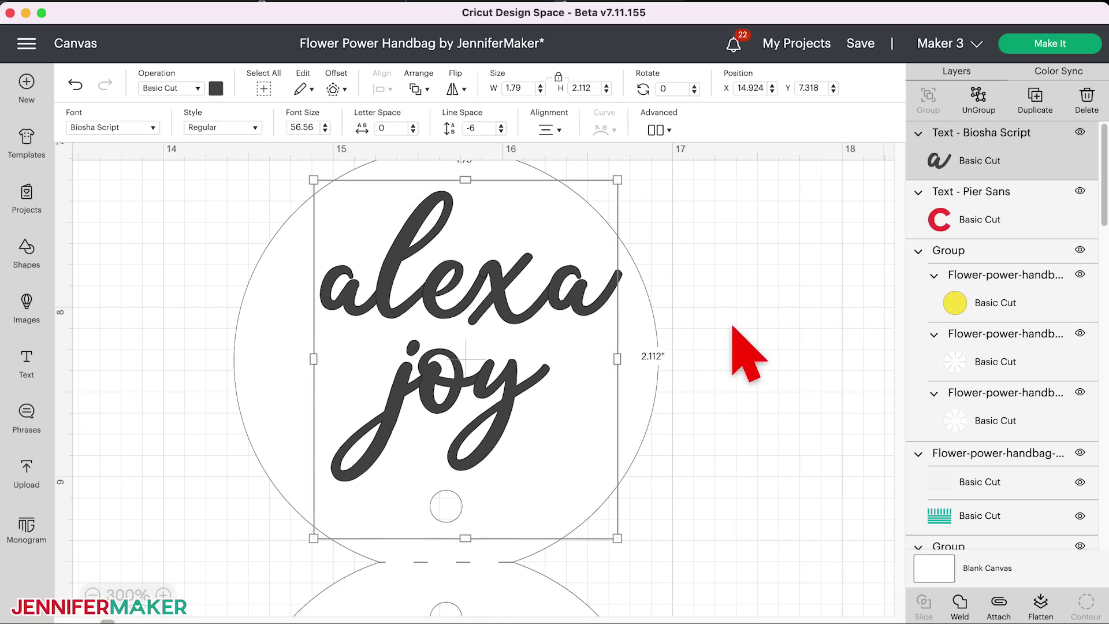
{"action": "scroll", "coordinate": [732, 327], "scroll_direction": "down", "scroll_amount": 5}
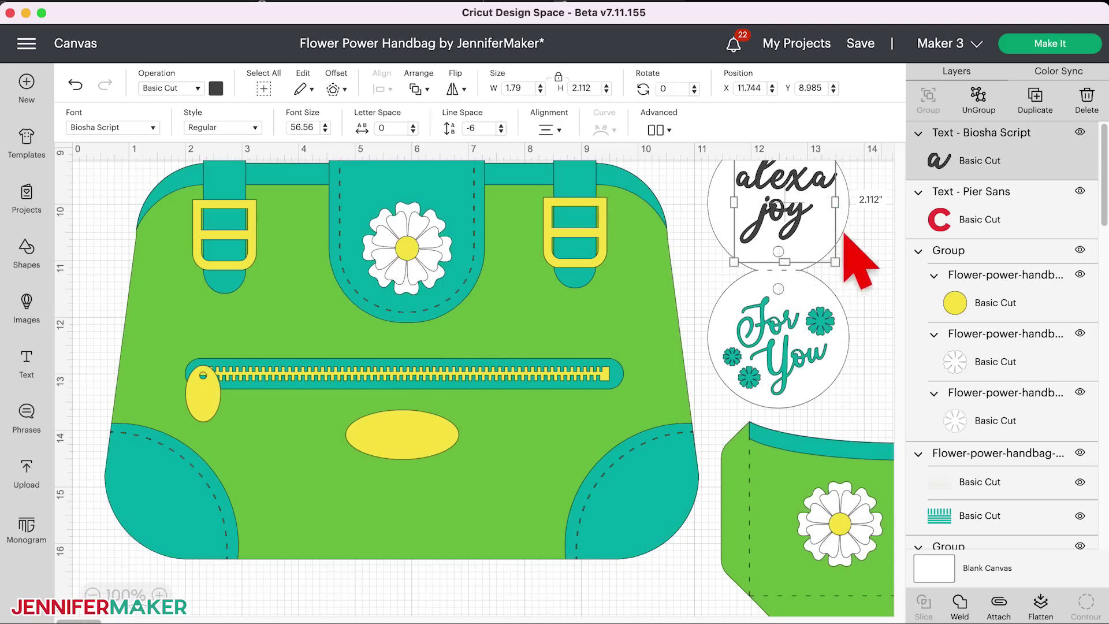
- Rotate the name text to 344.71° and resize it to 1.752 x 2.067 inches
{"action": "mouse_move", "coordinate": [843, 267]}
{"action": "left_mouse_down"}
{"action": "mouse_move", "coordinate": [874, 251]}
{"action": "mouse_move", "coordinate": [855, 277]}
{"action": "left_mouse_up"}
{"action": "scroll", "coordinate": [884, 346], "scroll_direction": "up", "scroll_amount": 1}
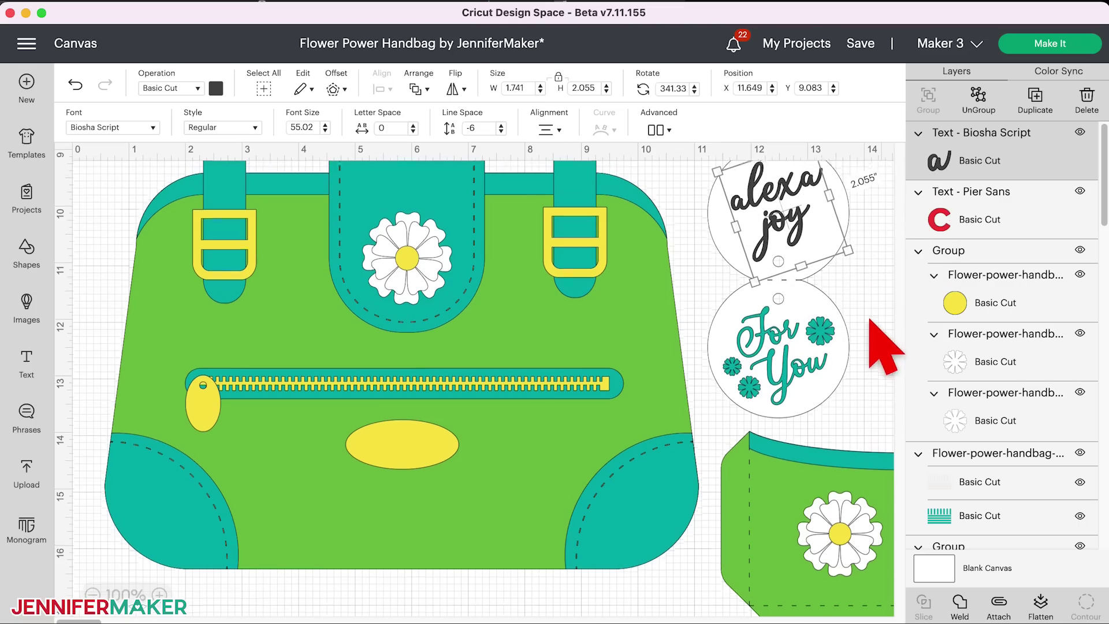
{"action": "scroll", "coordinate": [870, 319], "scroll_direction": "up", "scroll_amount": 3}
{"action": "left_click_drag", "start_coordinate": [869, 305], "coordinate": [902, 317]}
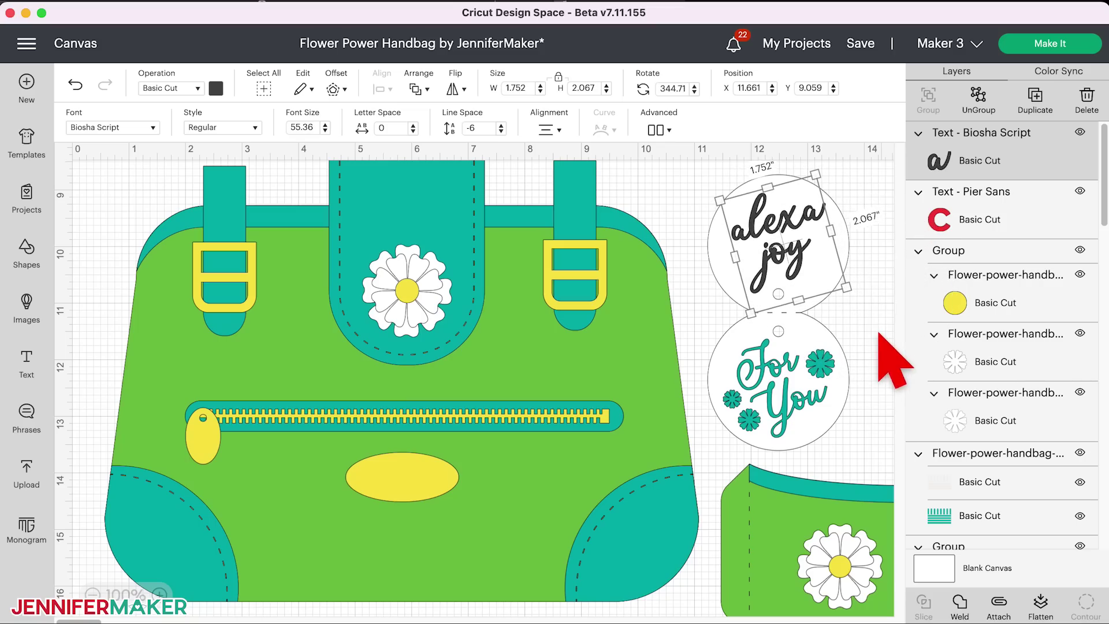
{"action": "left_click", "coordinate": [882, 333]}
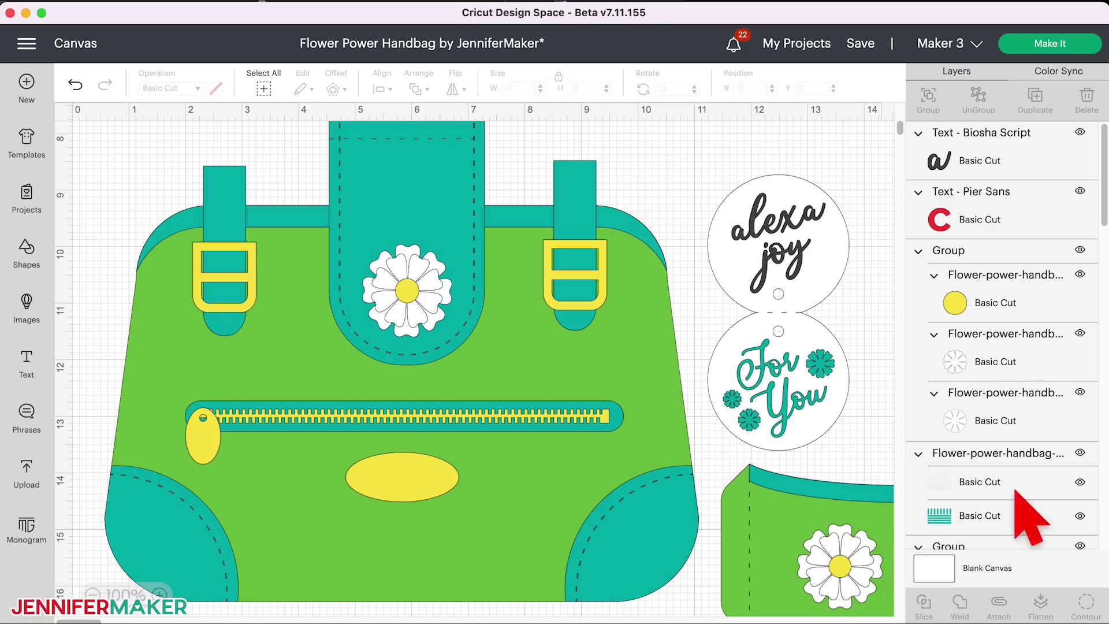
{"action": "scroll", "coordinate": [474, 369], "scroll_direction": "down", "scroll_amount": 1}
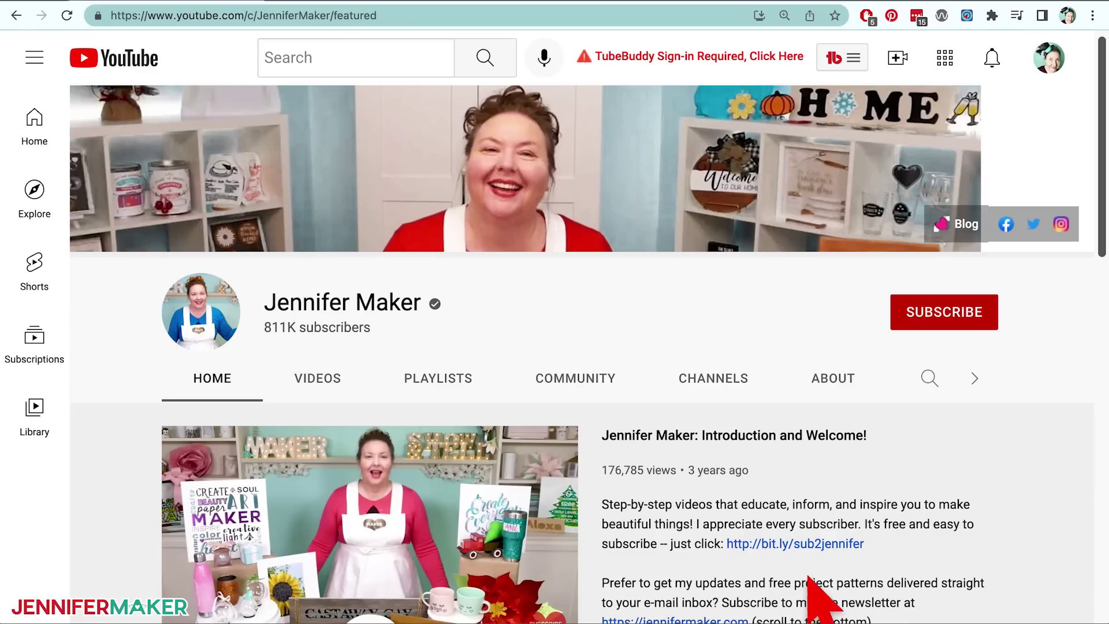
- Show the channel's uploads sorted by Date added (newest), led by 'Sublimation T Shirts for Beginners'
{"action": "left_click", "coordinate": [337, 397]}
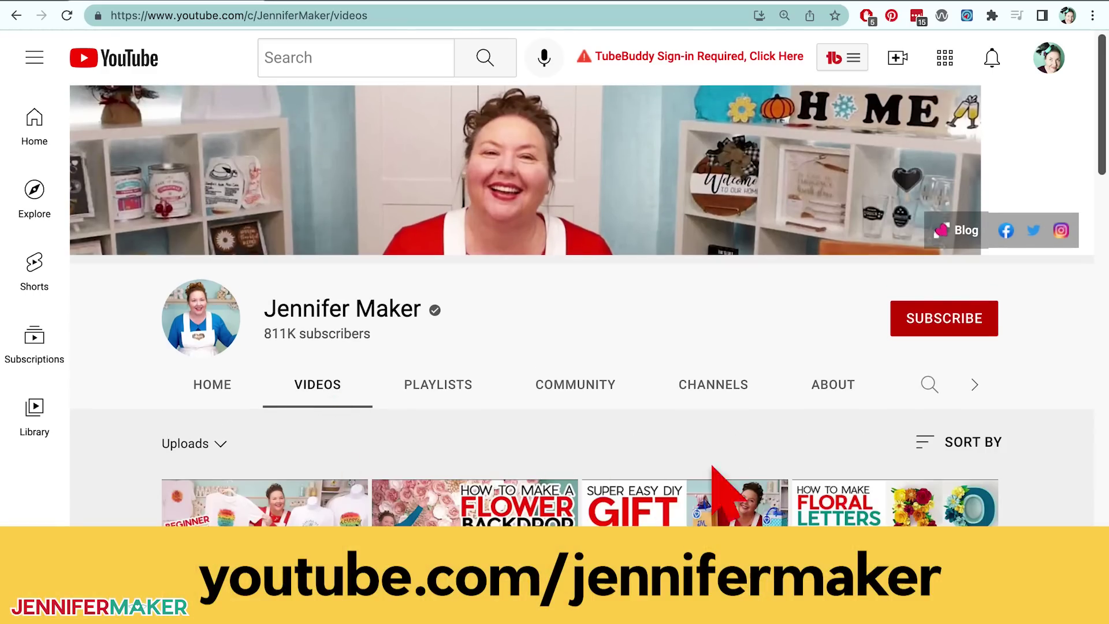
{"action": "left_click", "coordinate": [967, 457]}
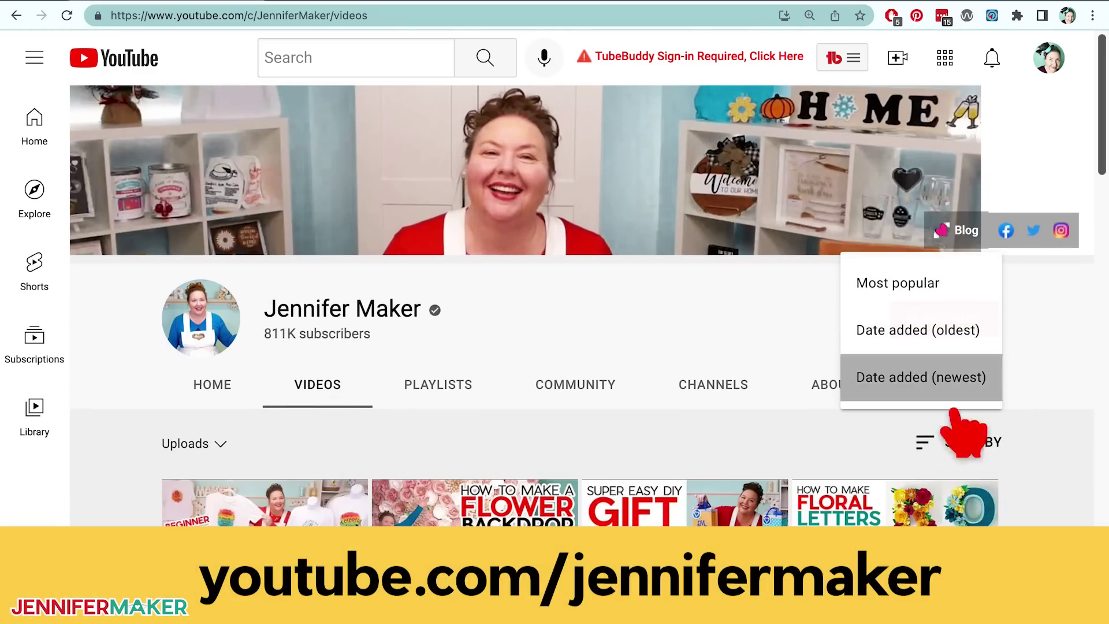
{"action": "left_click", "coordinate": [989, 398]}
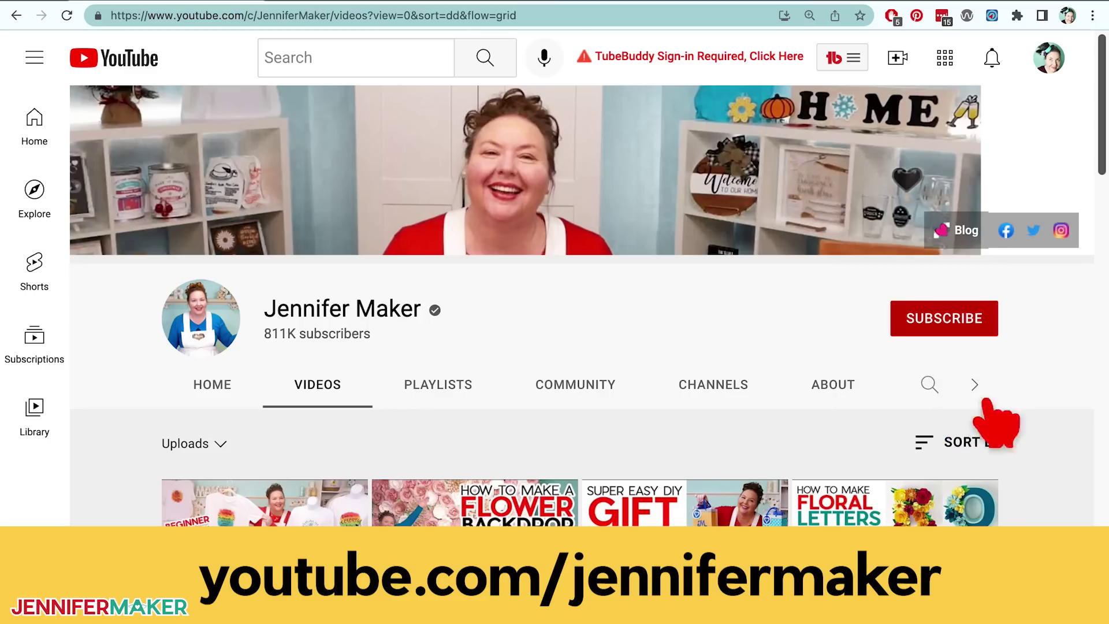
{"action": "scroll", "coordinate": [794, 462], "scroll_direction": "down", "scroll_amount": 3}
{"action": "scroll", "coordinate": [789, 453], "scroll_direction": "down", "scroll_amount": 2}
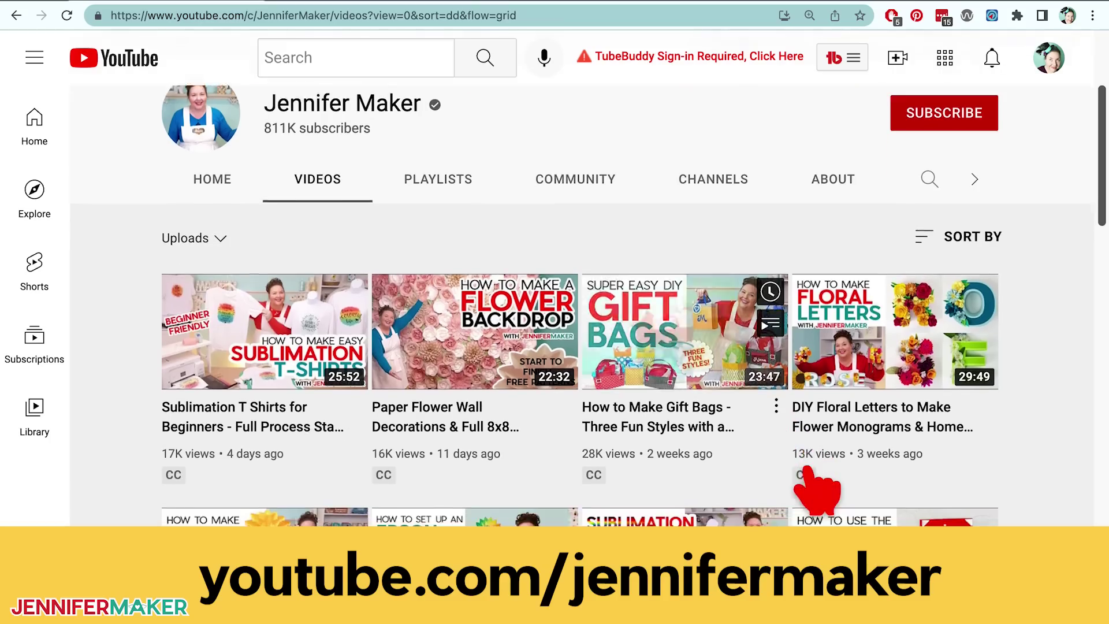